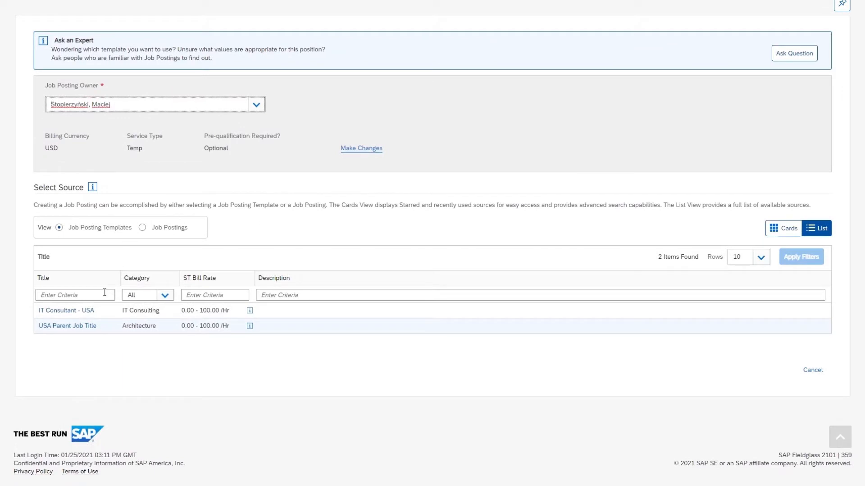
Open a new job posting from the IT Consultant - USA template
left_click(74, 313)
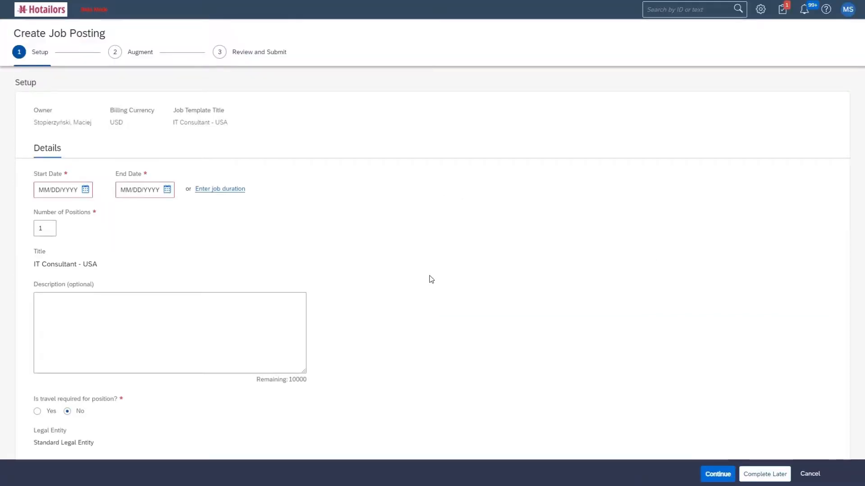
Set the posting period to 01/25/2021–01/29/2021 with travel required at 20%
left_click(85, 190)
left_click(58, 304)
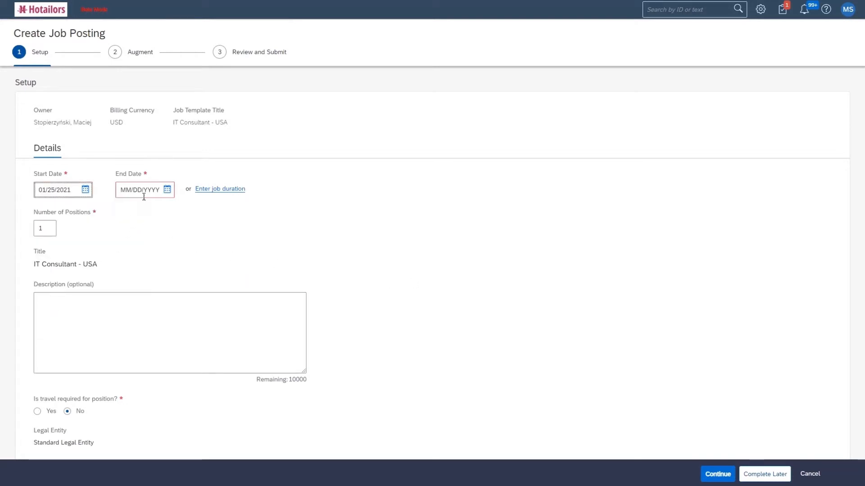
left_click(167, 190)
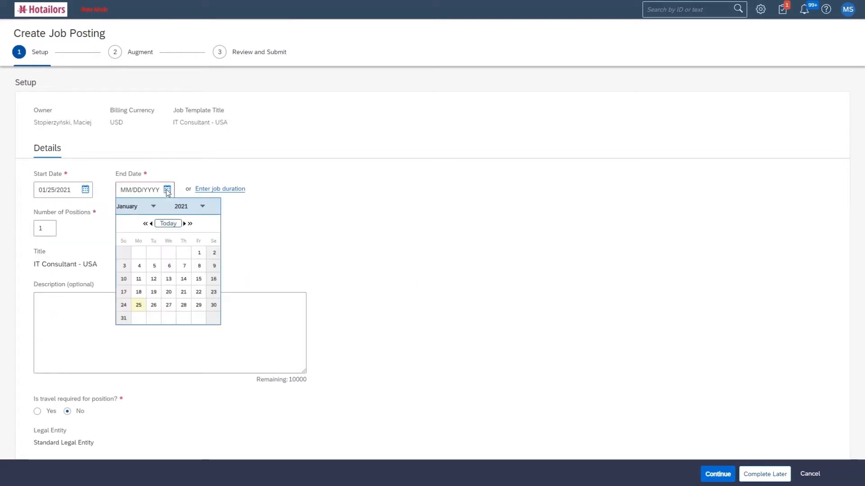
left_click(199, 305)
scroll(391, 276, "down", 5)
left_click(38, 276)
left_click(182, 279)
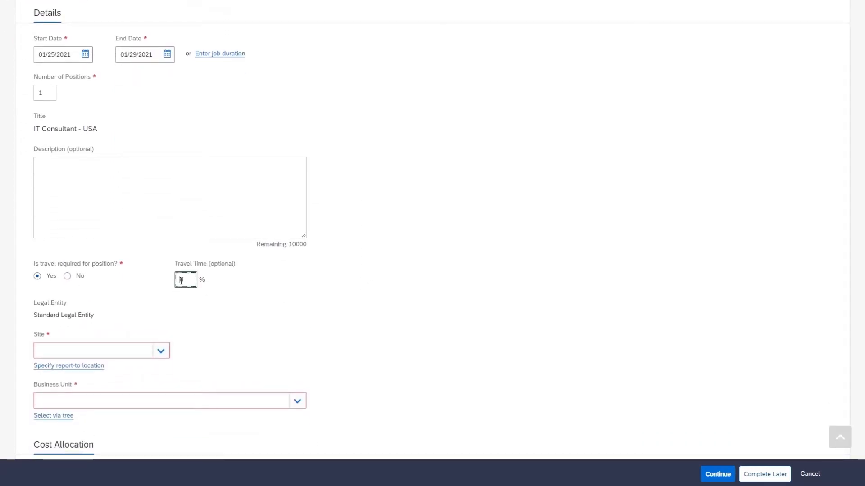
type("20")
scroll(385, 287, "down", 5)
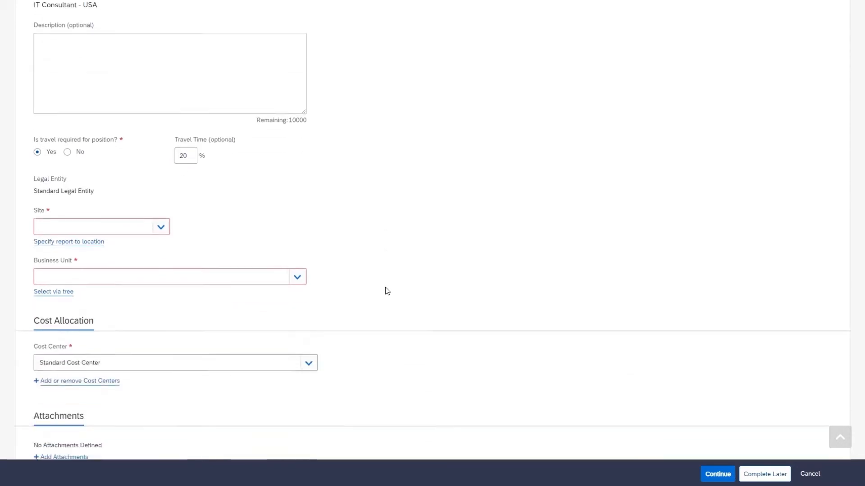
Choose Washington DC Site and US Business Unit (US-BU), then continue to the Augment step
left_click(113, 215)
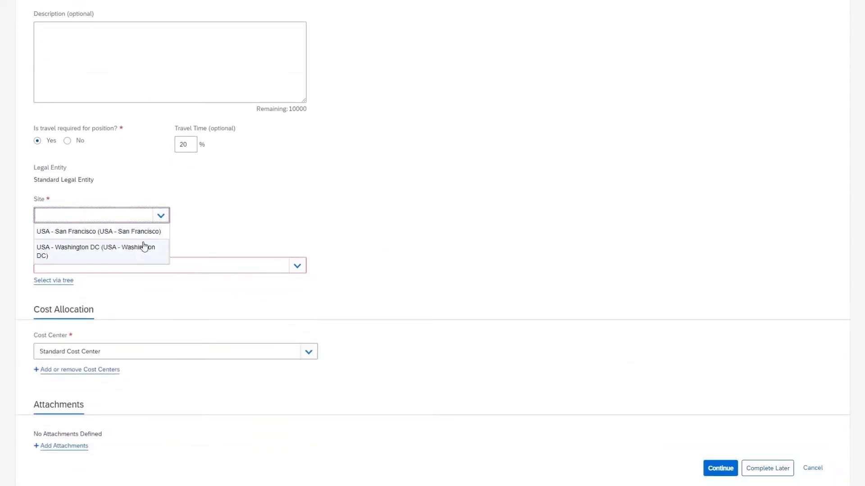
left_click(145, 254)
left_click(159, 265)
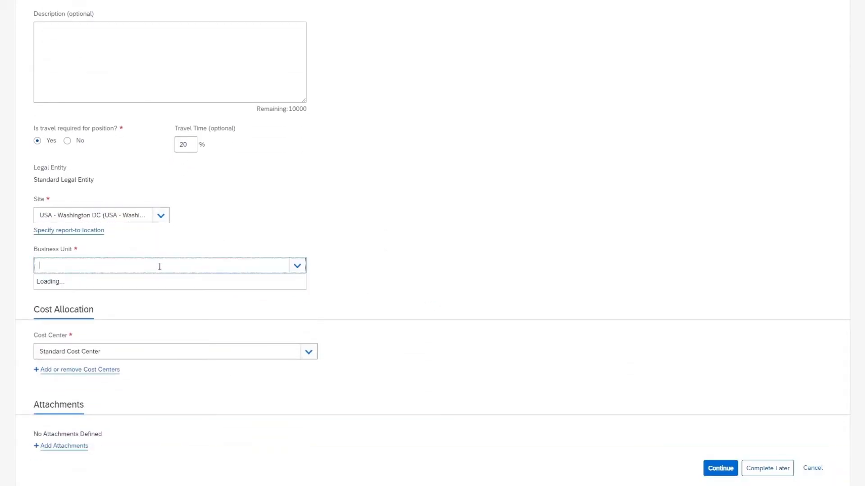
left_click(168, 315)
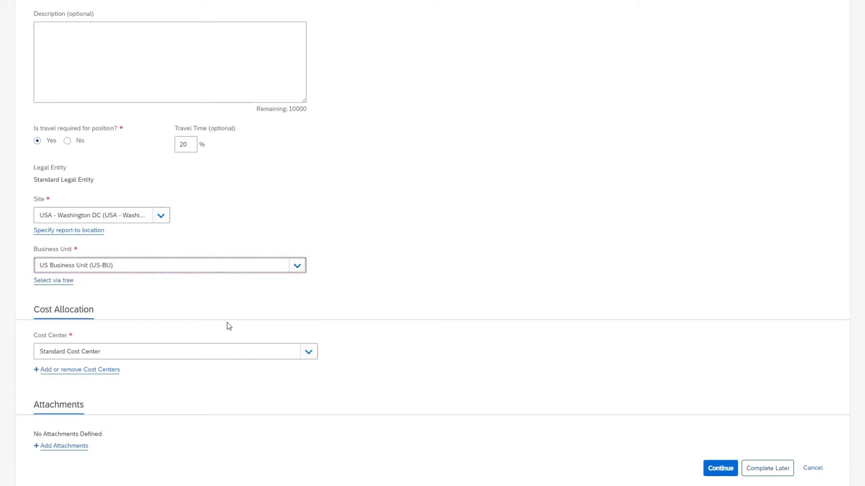
scroll(443, 317, "down", 1)
scroll(441, 315, "down", 1)
left_click(705, 366)
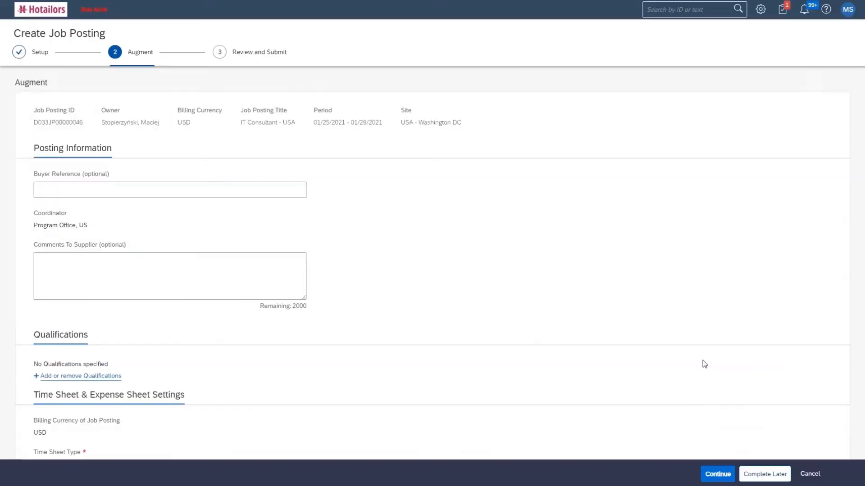
Raise the minimum standard bill rate to 100.00
scroll(685, 347, "down", 3)
scroll(674, 332, "down", 8)
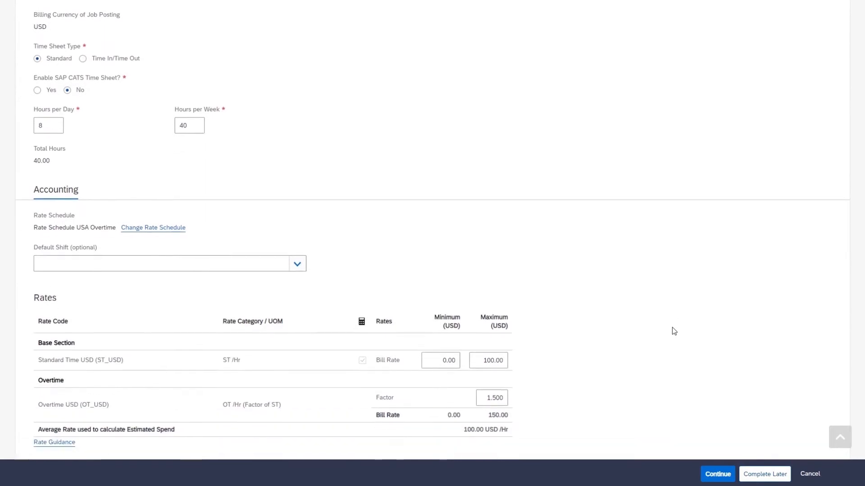
left_click(438, 310)
left_click(711, 330)
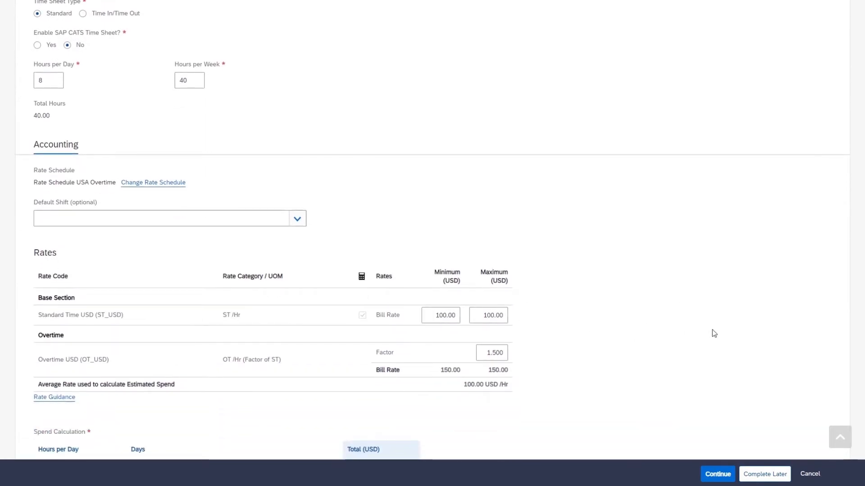
Add a 300.00 flat adjustment and recalculate total spend to 4,500.00 USD
scroll(637, 316, "down", 7)
left_click(377, 330)
type("300")
left_click(549, 346)
scroll(560, 340, "down", 1)
scroll(559, 337, "down", 6)
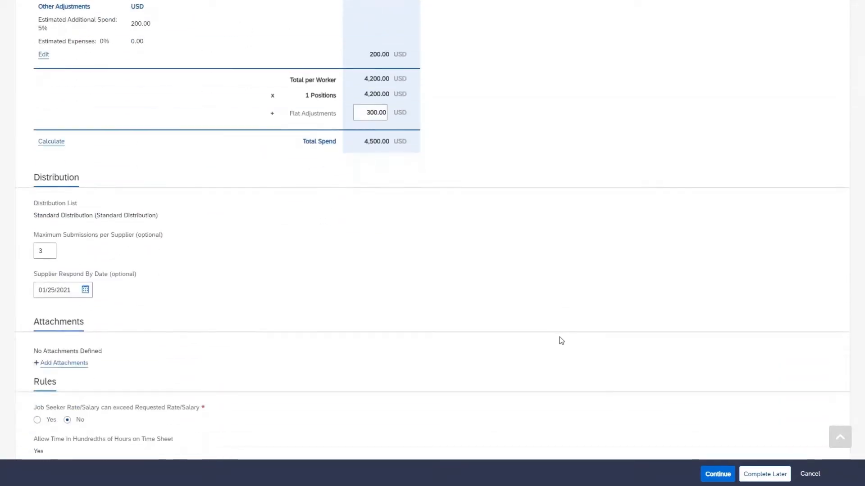
Review the IT Consultant - USA posting summary and submit it
left_click(718, 369)
scroll(661, 330, "down", 12)
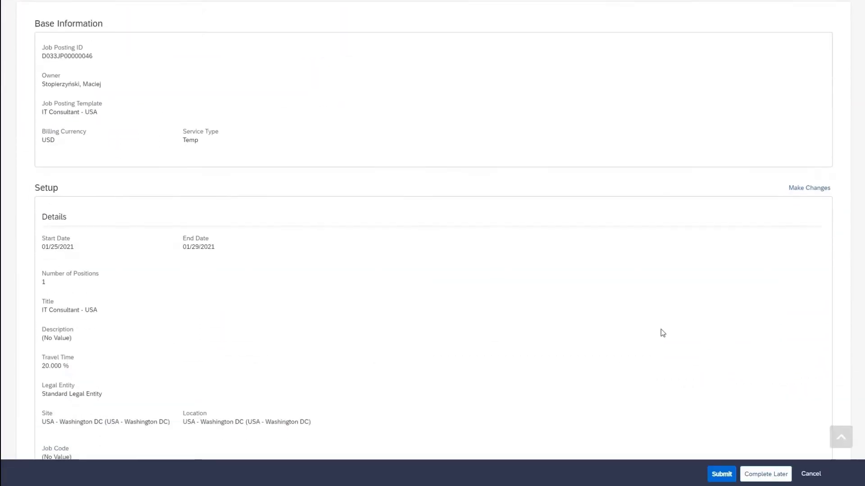
scroll(662, 333, "down", 14)
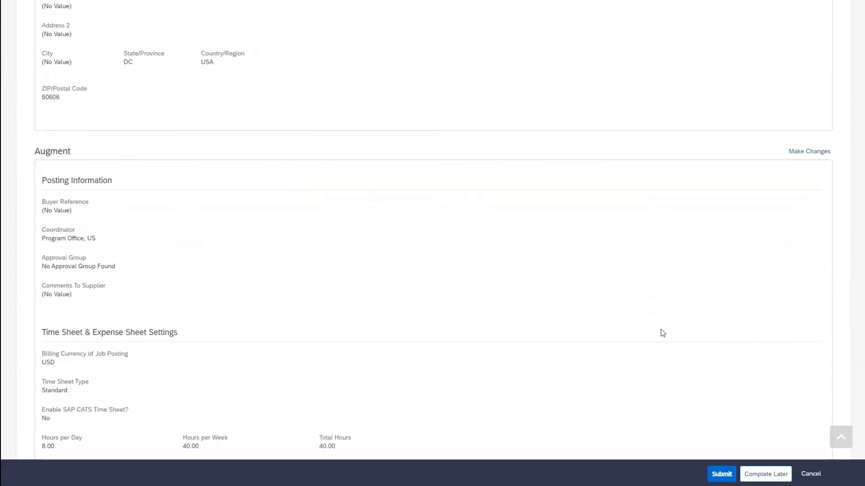
scroll(660, 333, "down", 15)
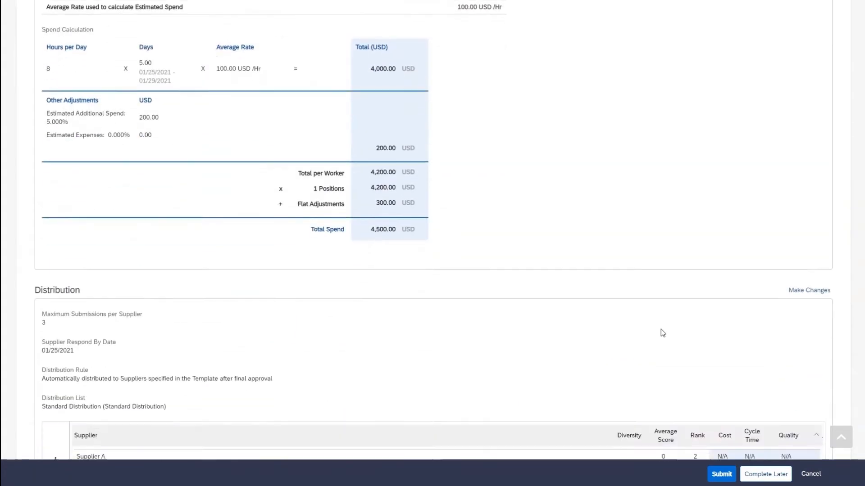
left_click(724, 371)
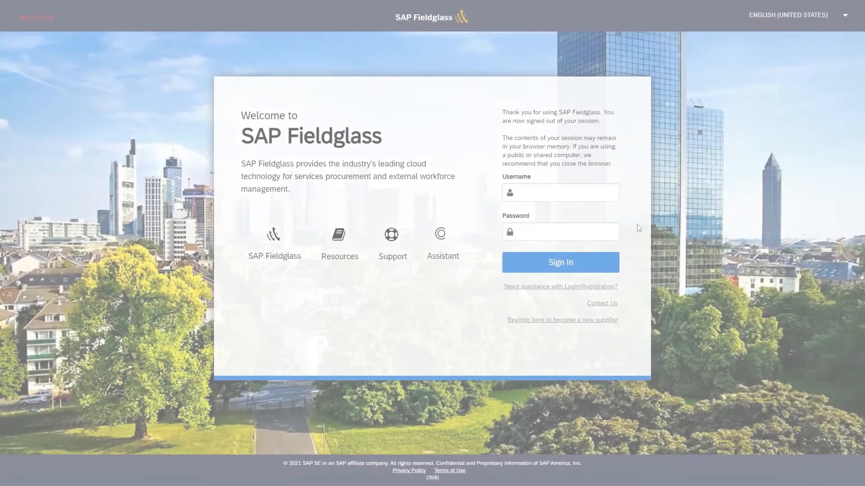
Sign in with the supplier account and open the IT Consultant - USA posting awaiting response
left_click(610, 195)
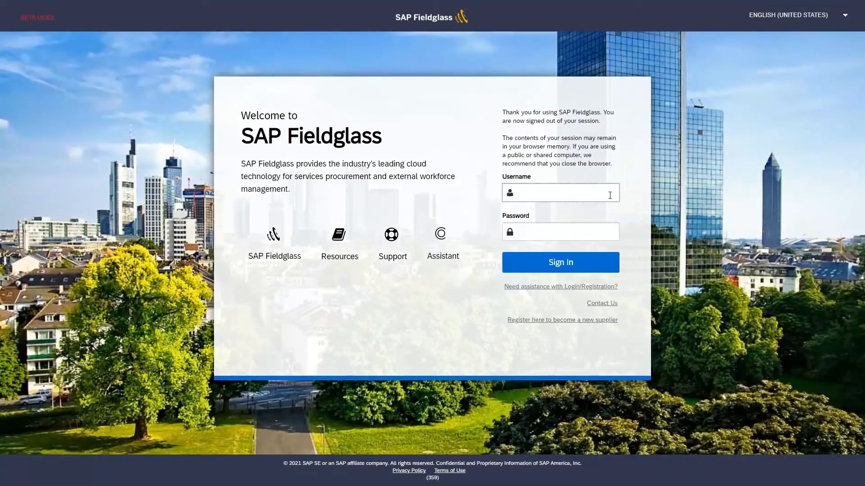
type("SUPPLIERB_D033")
left_click(605, 230)
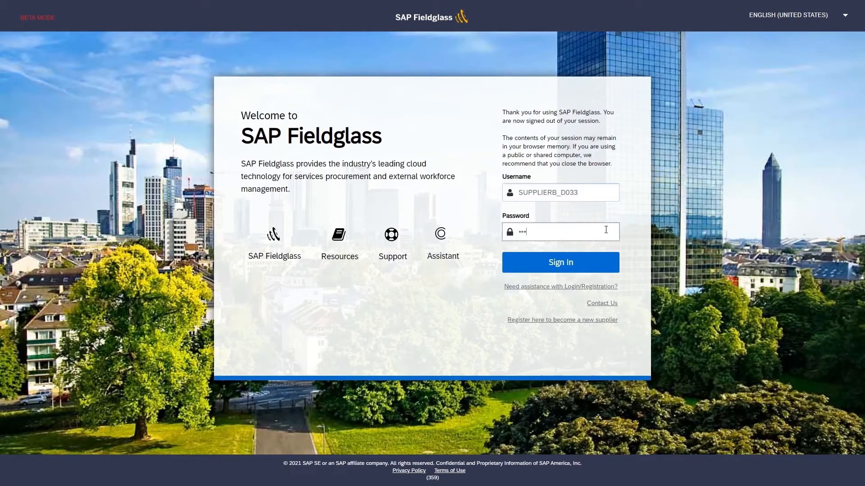
key("Return")
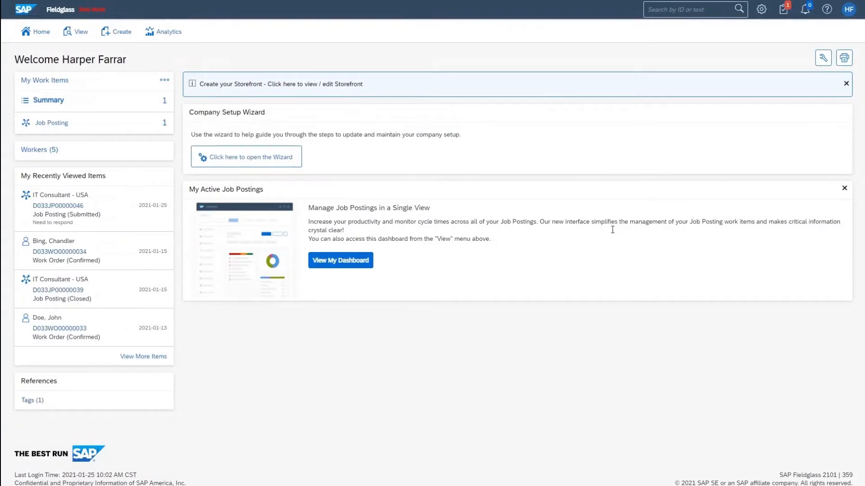
mouse_move(138, 125)
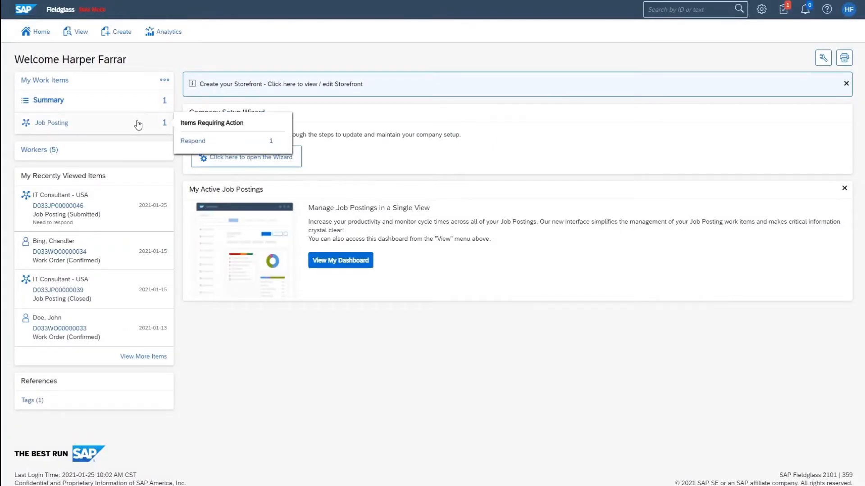
left_click(193, 140)
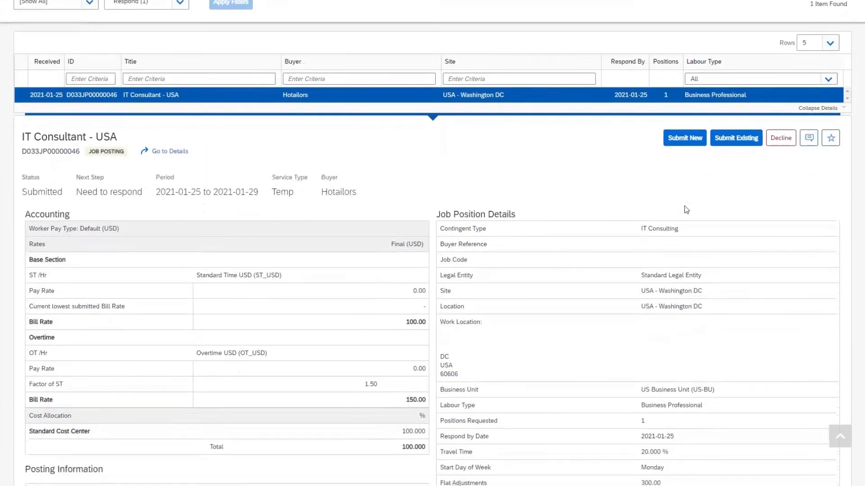
scroll(686, 210, "down", 5)
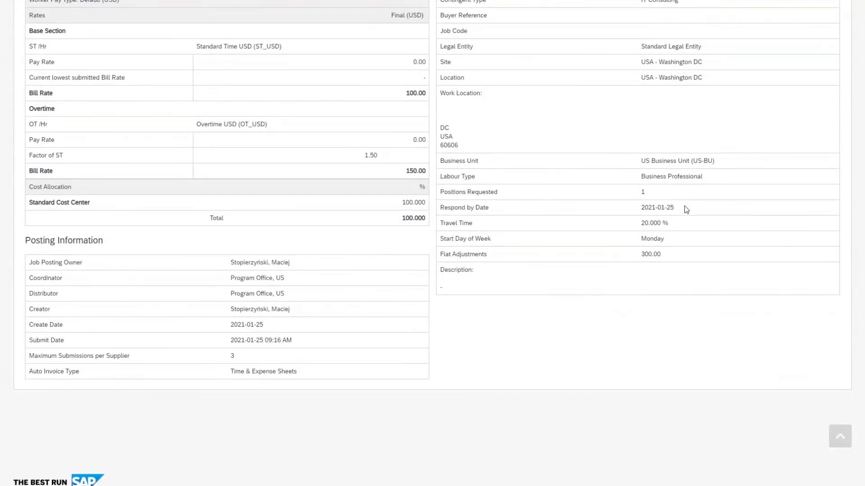
scroll(686, 209, "up", 8)
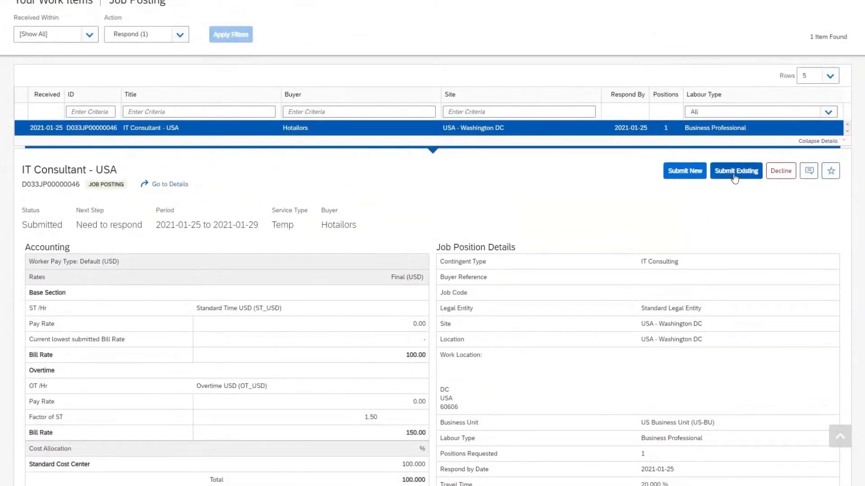
Start a new candidate submission and enter the job seeker's first and last name
left_click(684, 175)
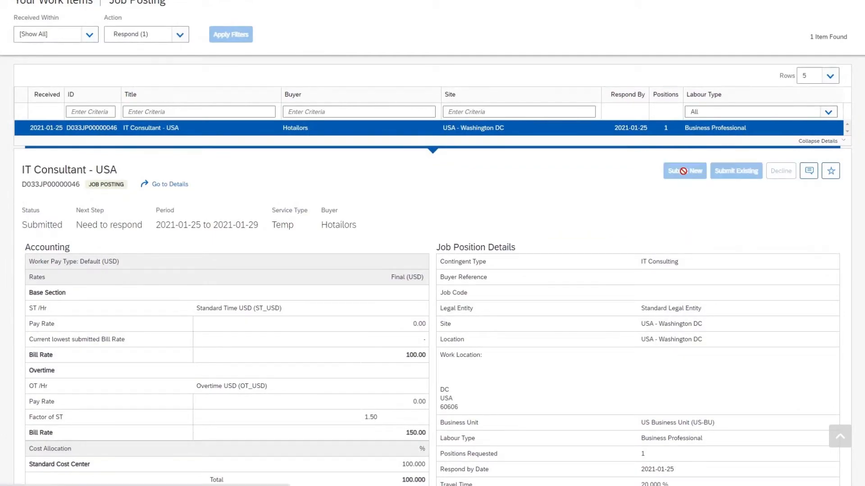
scroll(683, 172, "down", 1)
left_click(117, 144)
key("Tab")
Enter and confirm the candidate's security ID
scroll(437, 197, "down", 2)
left_click(149, 167)
type("CHDE••••••••••")
key("Tab")
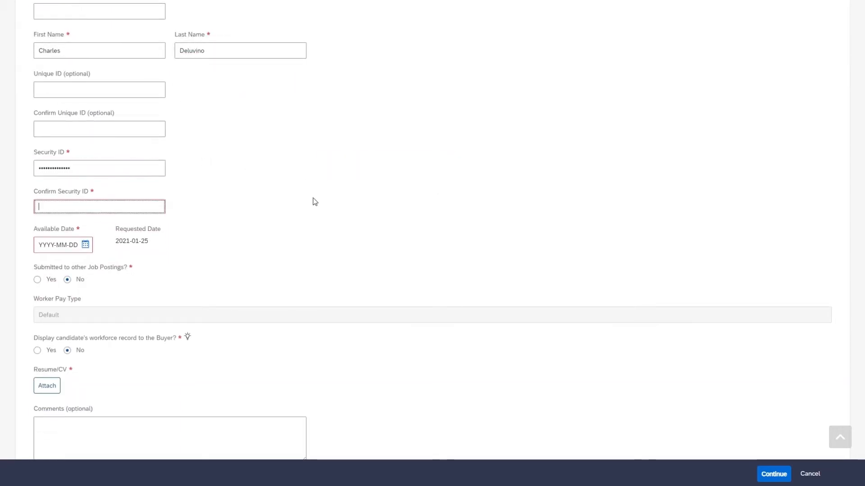
type("••••••••••••••")
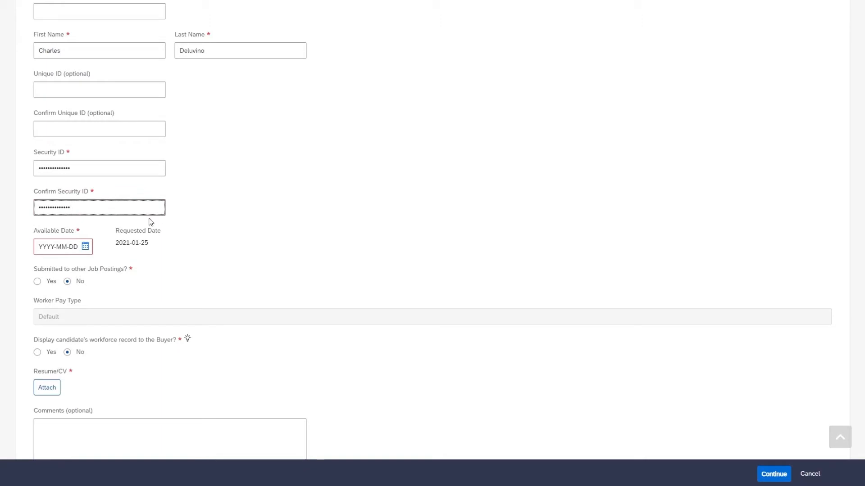
Set the available date to 2021-01-25
left_click(63, 246)
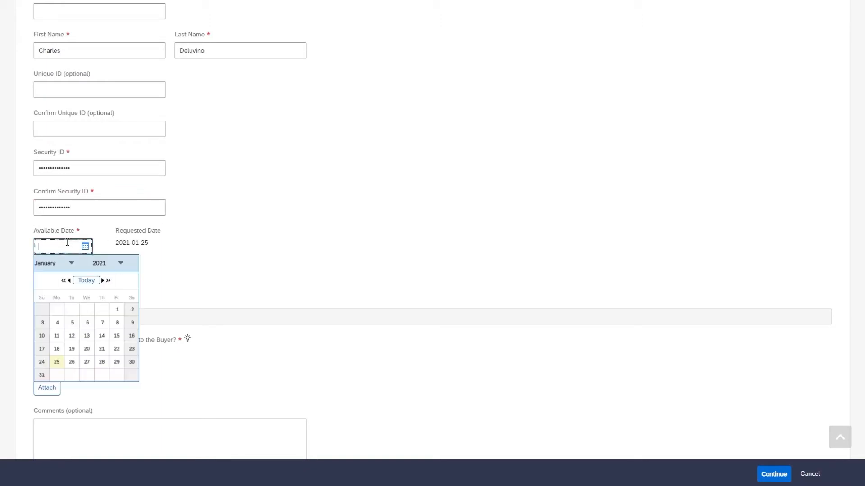
left_click(57, 362)
scroll(361, 265, "down", 3)
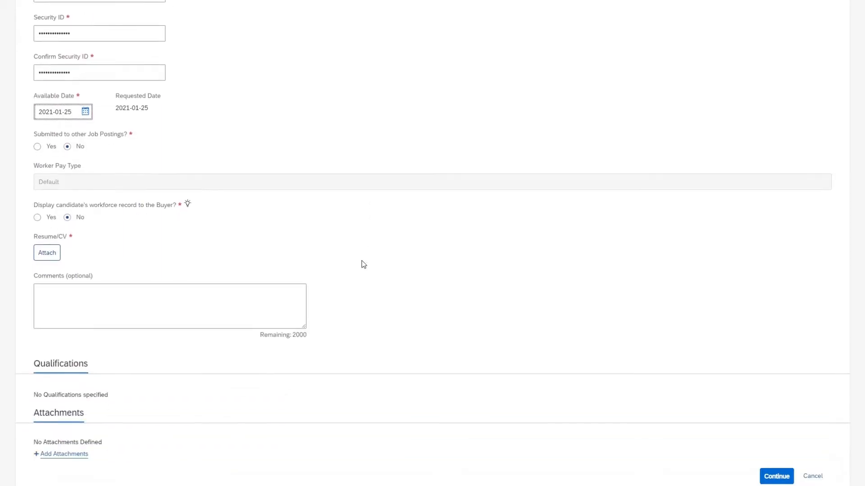
Attach the candidate's CV PDF file as the résumé
left_click(41, 253)
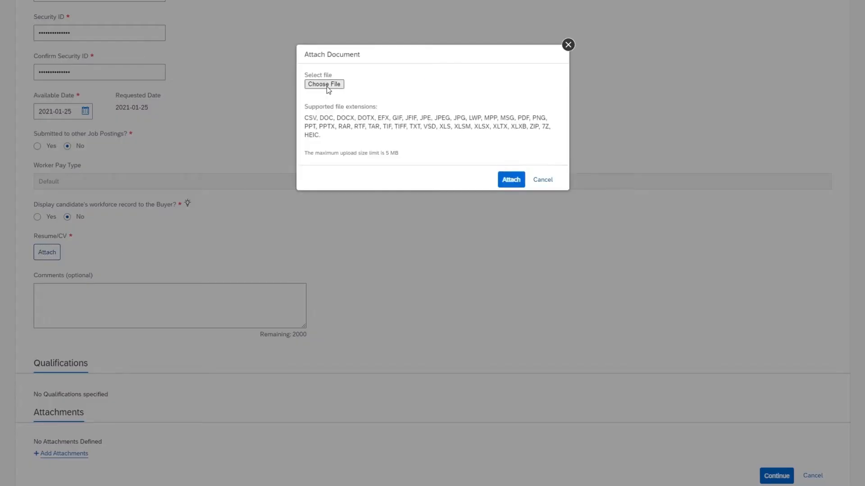
left_click(326, 85)
left_click(152, 65)
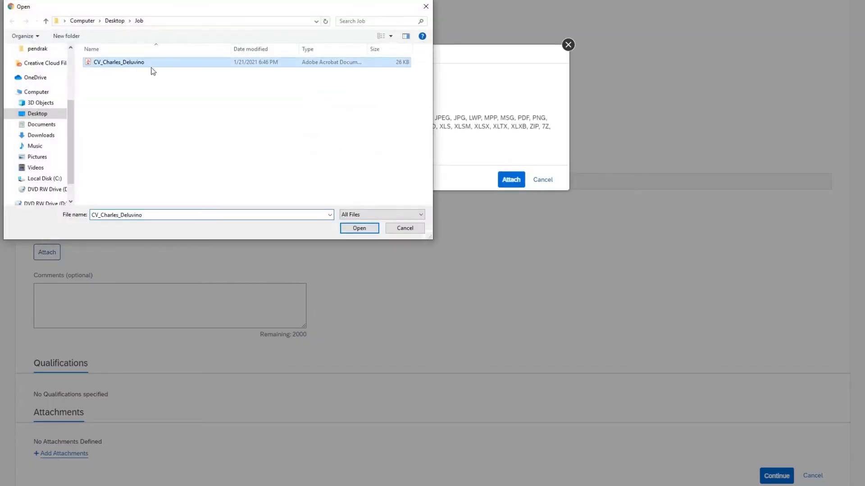
left_click(359, 228)
left_click(508, 217)
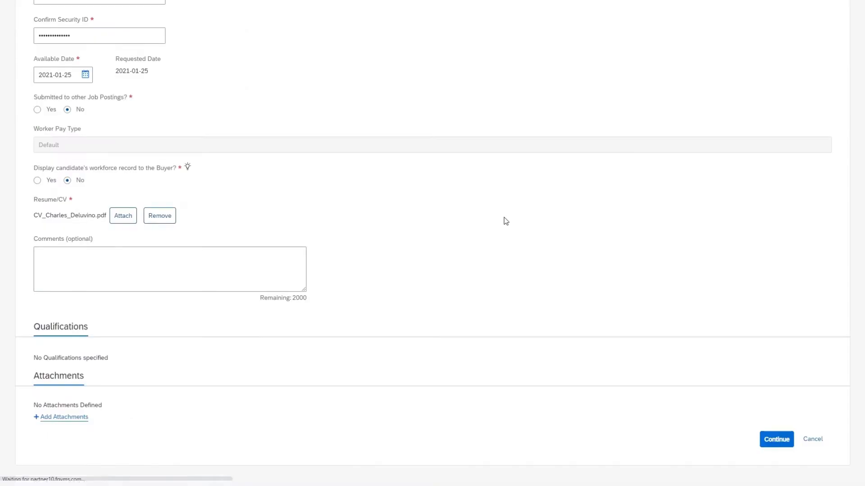
scroll(504, 221, "down", 2)
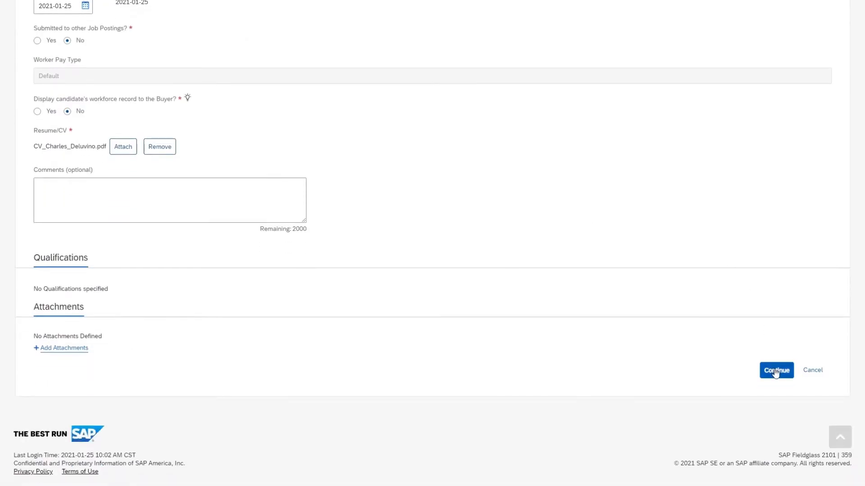
Give the job seeker an 80.00 pay rate, submit them, and return to the login page
left_click(775, 371)
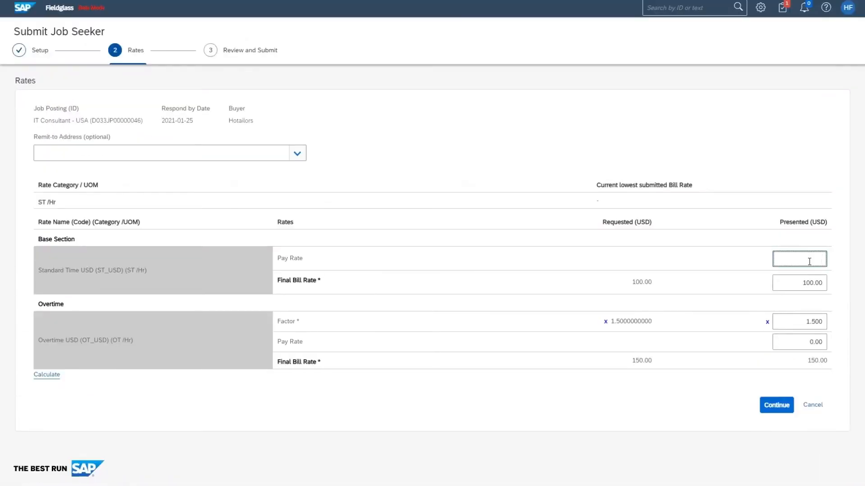
left_click(693, 393)
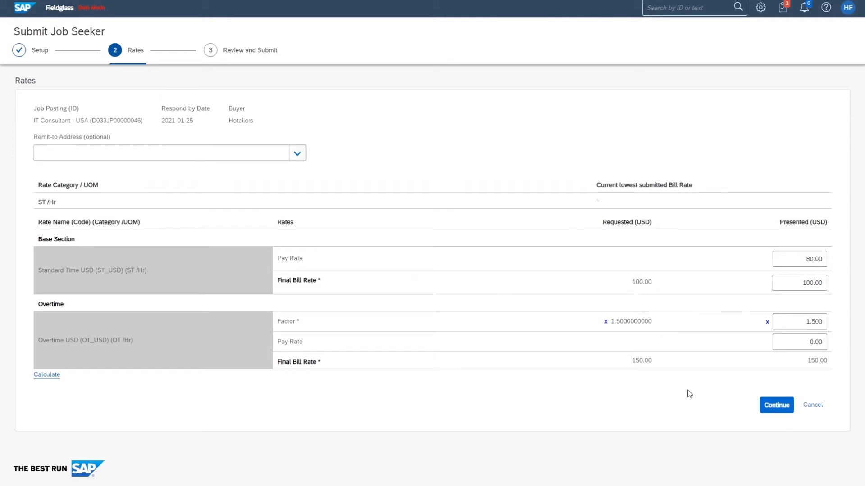
left_click(782, 406)
scroll(783, 405, "down", 9)
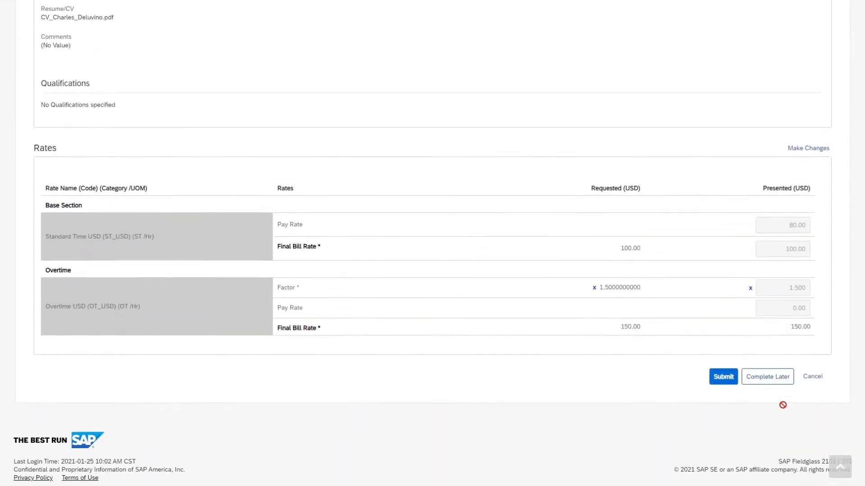
left_click(729, 370)
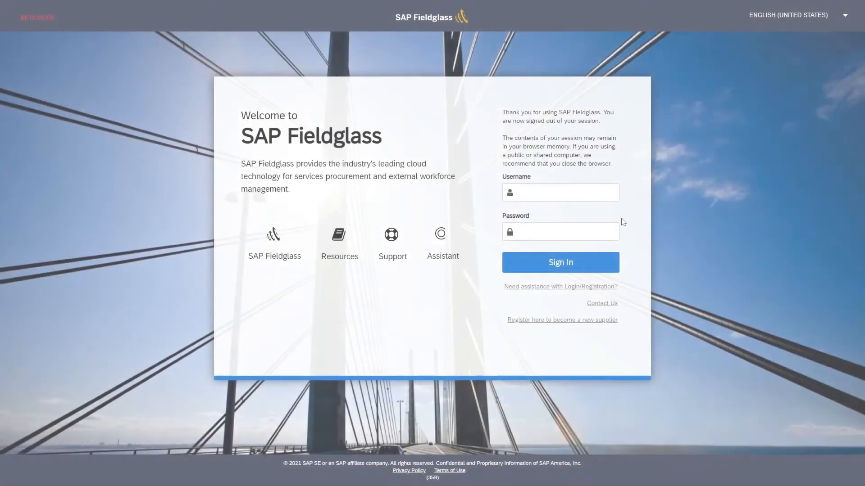
left_click(610, 187)
Sign in with the program office account and open the job seeker awaiting review (score 83.33)
type("US_Program Office_D033")
left_click(602, 233)
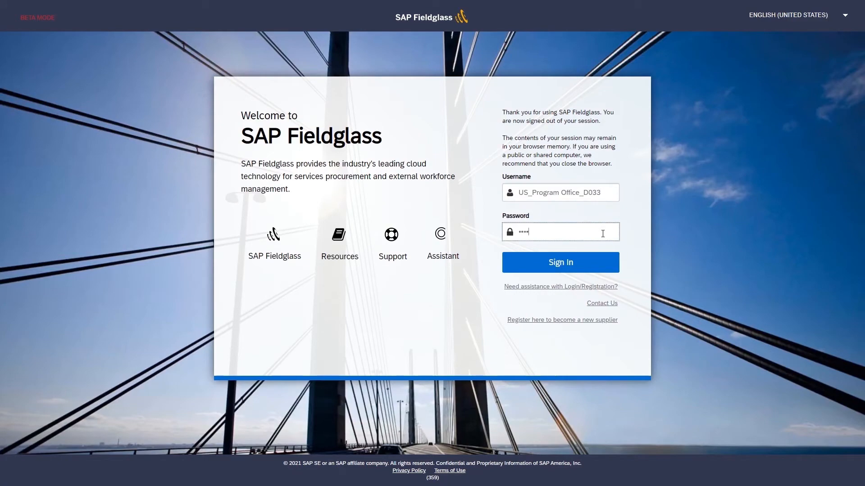
left_click(598, 260)
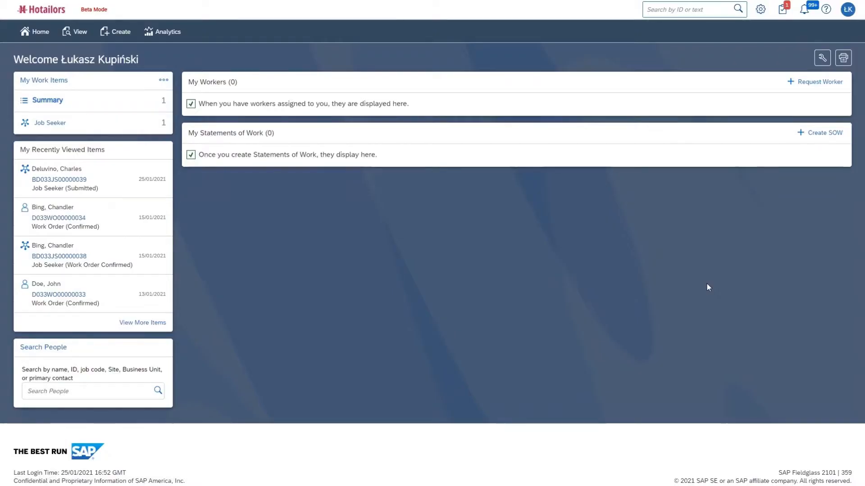
left_click(163, 122)
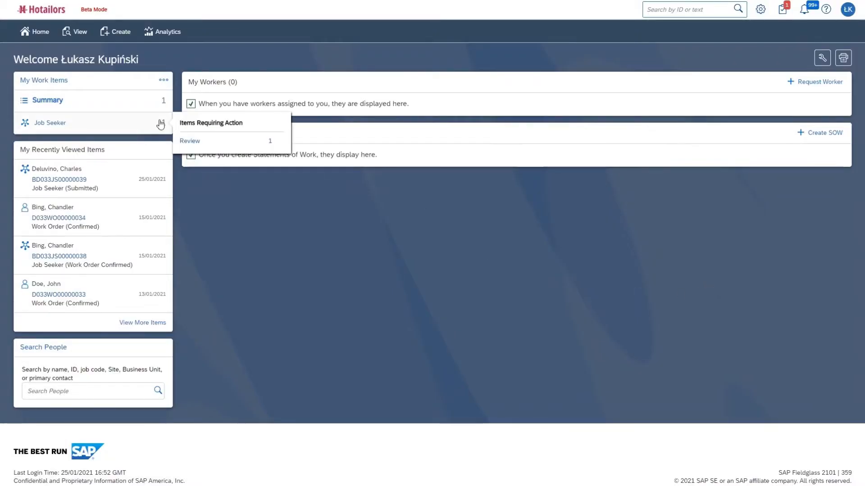
left_click(190, 141)
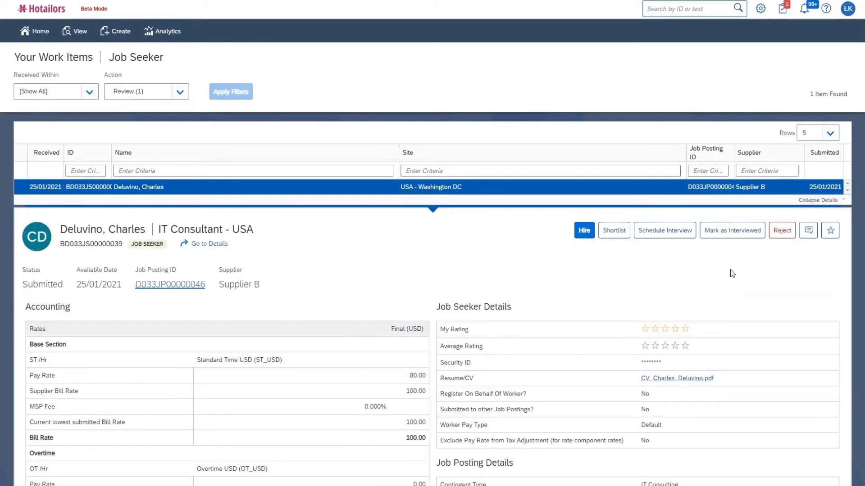
scroll(730, 273, "down", 3)
scroll(732, 274, "down", 2)
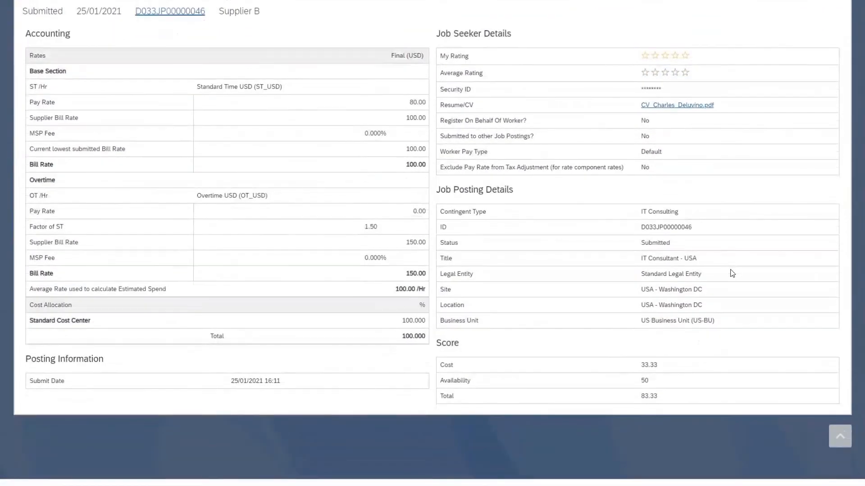
scroll(732, 274, "up", 4)
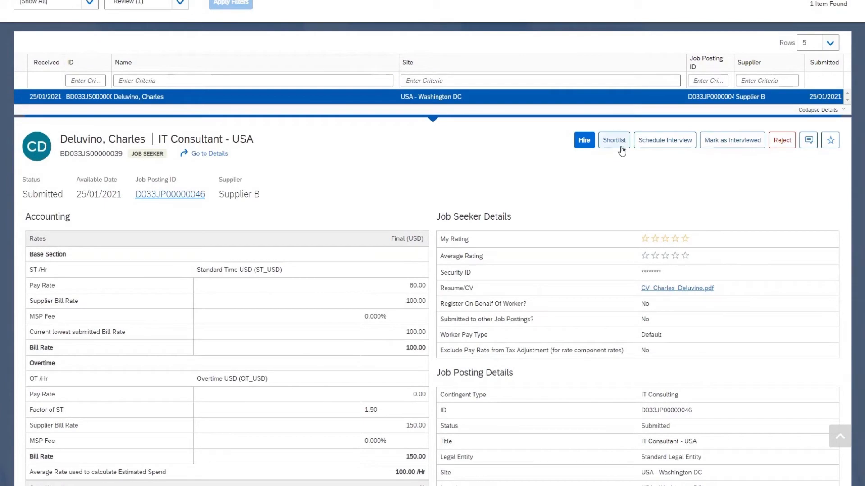
Hire the candidate with Hotailors enabled and enter the travel approver's email
left_click(581, 140)
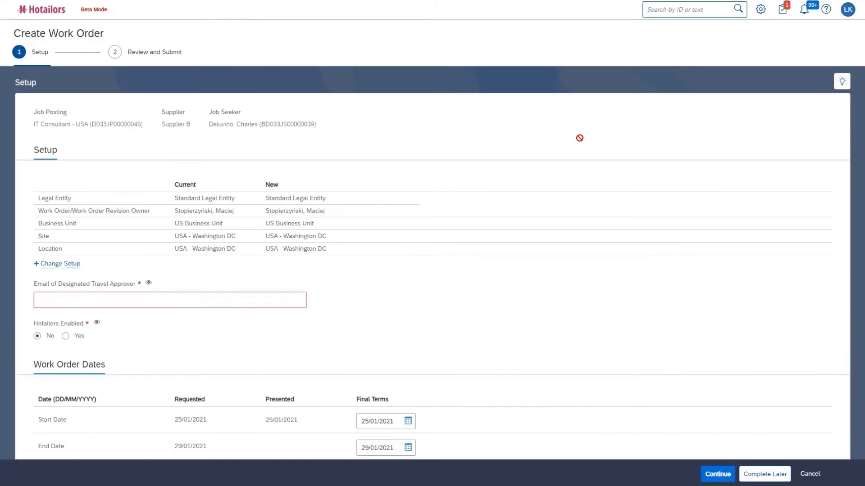
scroll(499, 194, "down", 2)
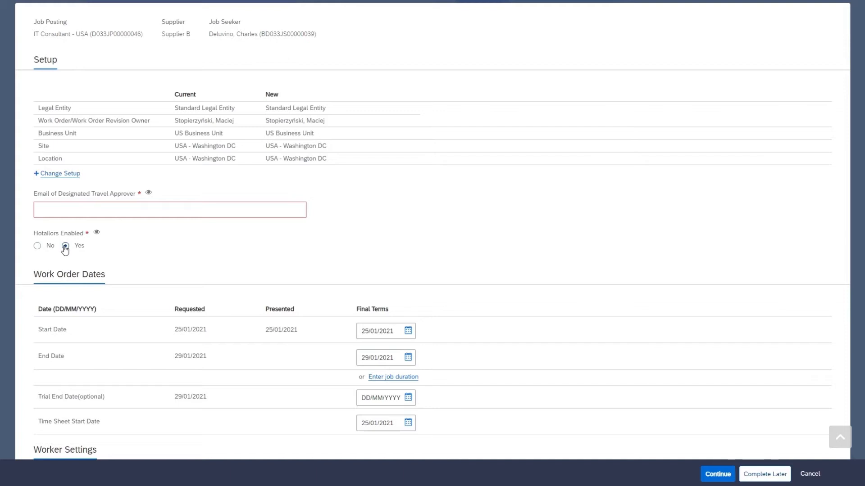
left_click(79, 208)
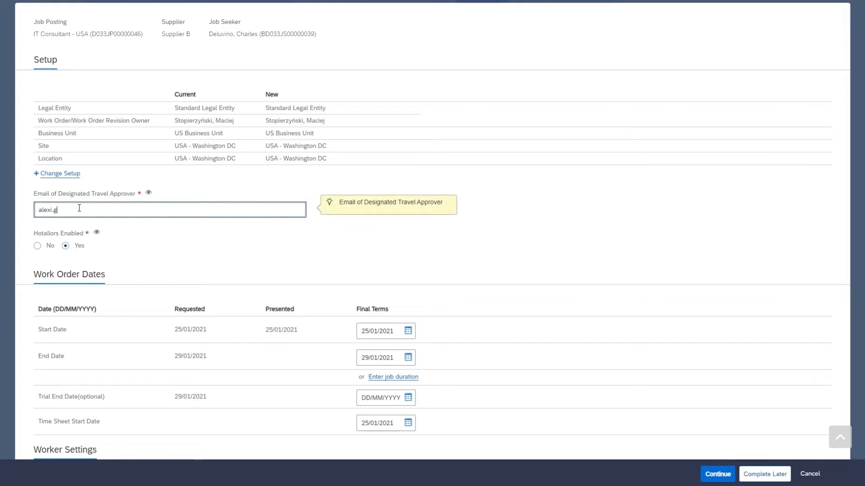
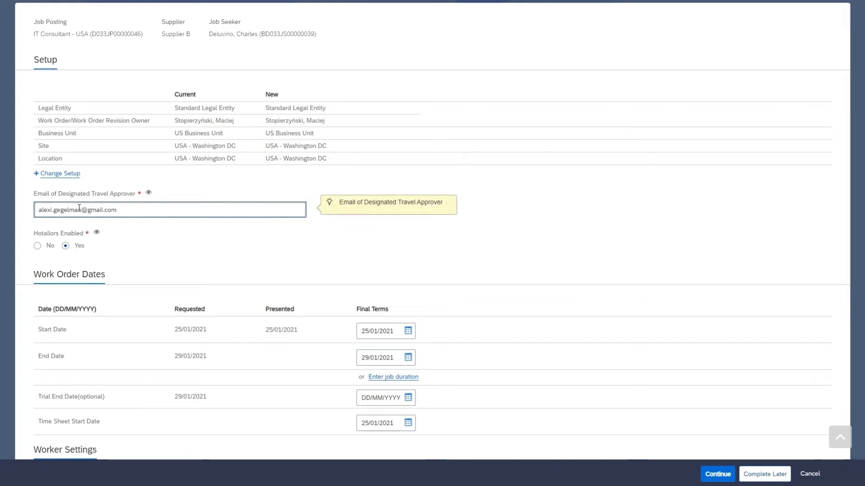
left_click(546, 256)
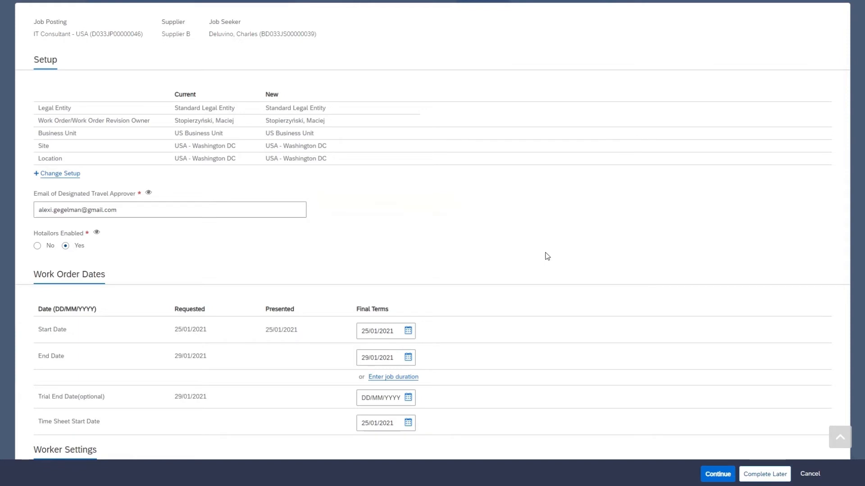
Set estimated expenses to 20.000% and continue to the work order review
scroll(667, 238, "down", 9)
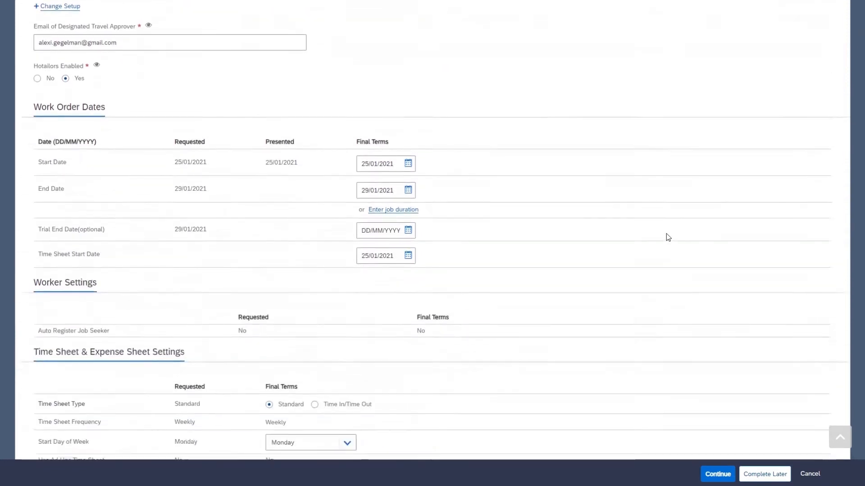
scroll(668, 237, "down", 14)
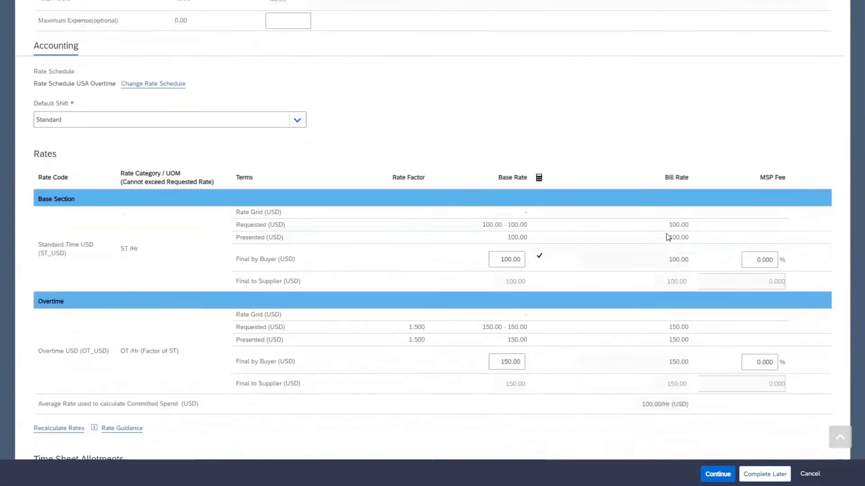
scroll(667, 236, "down", 2)
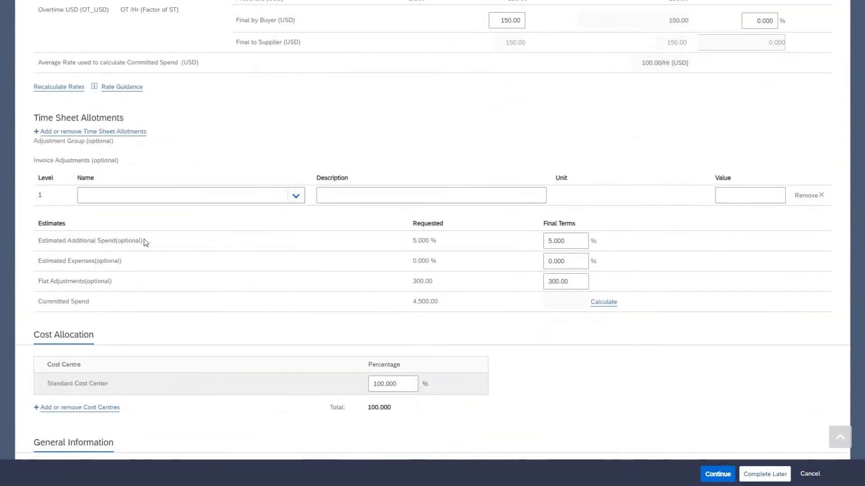
left_click(549, 261)
left_click(667, 420)
scroll(707, 368, "down", 4)
scroll(705, 363, "down", 4)
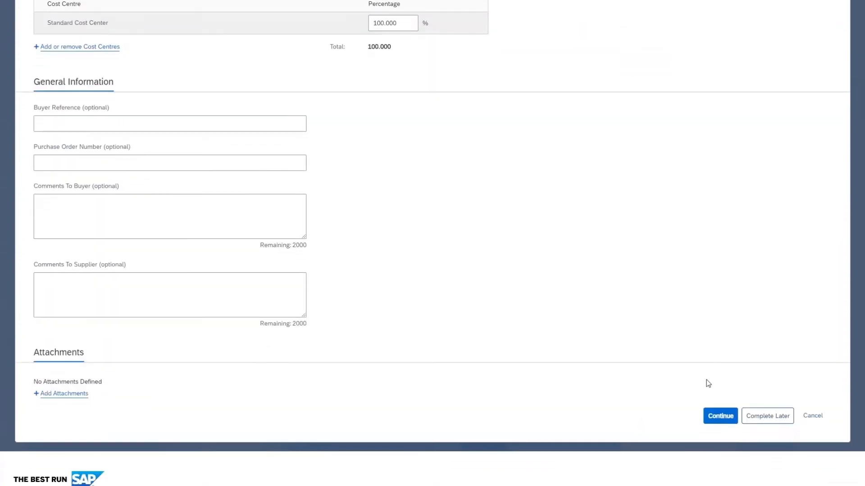
left_click(719, 415)
Submit the IT Consultant - USA work order with 5,300.00 USD committed spend
scroll(713, 341, "down", 6)
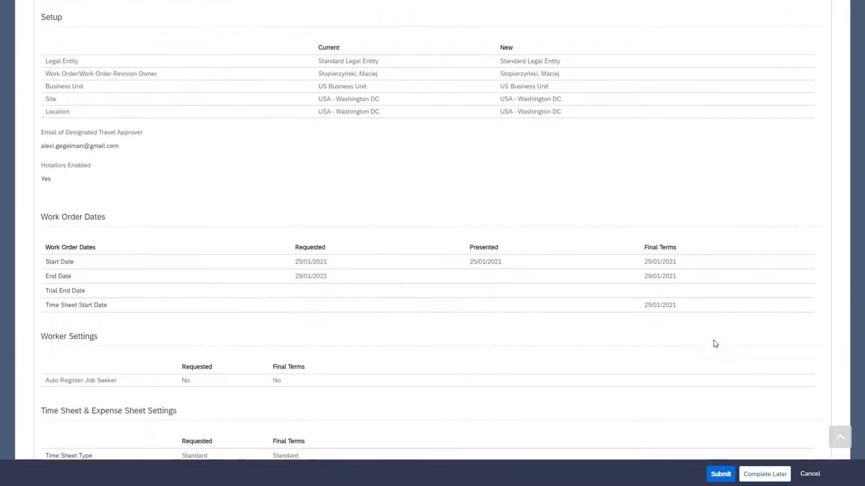
scroll(715, 343, "down", 6)
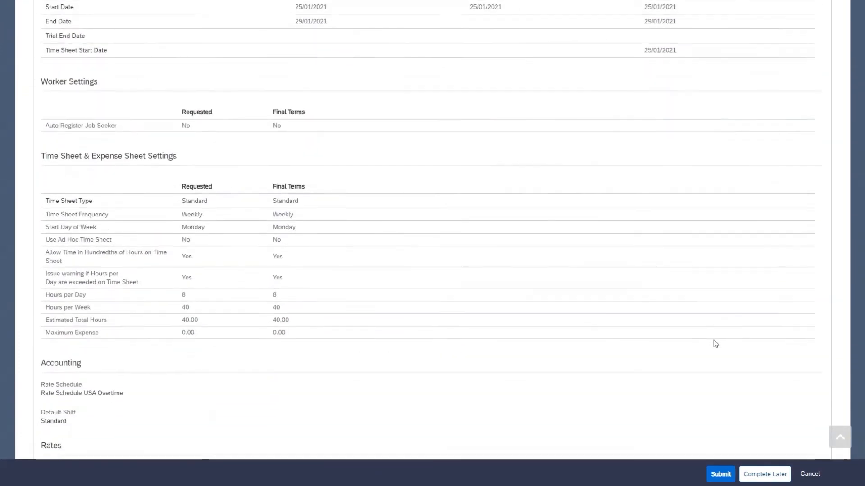
scroll(714, 341, "down", 7)
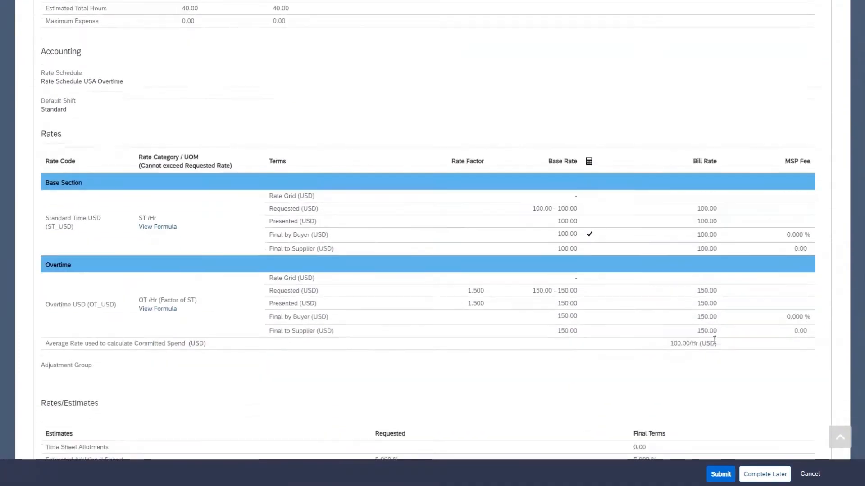
scroll(715, 342, "down", 6)
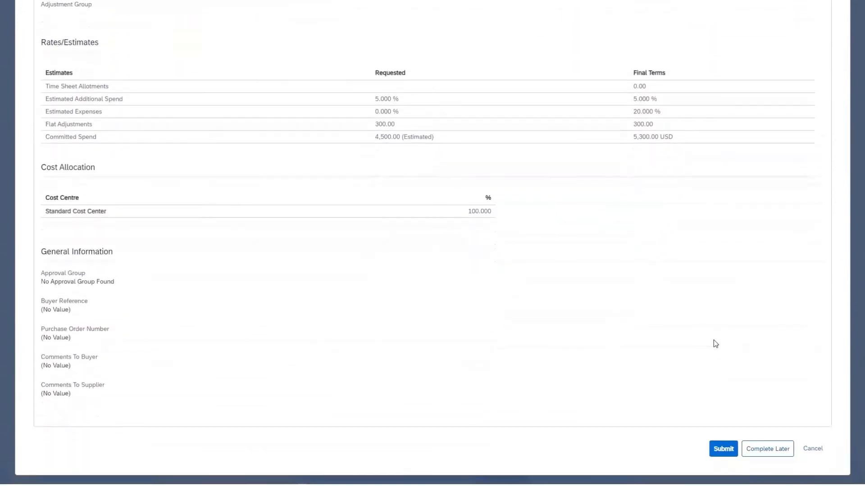
left_click(718, 365)
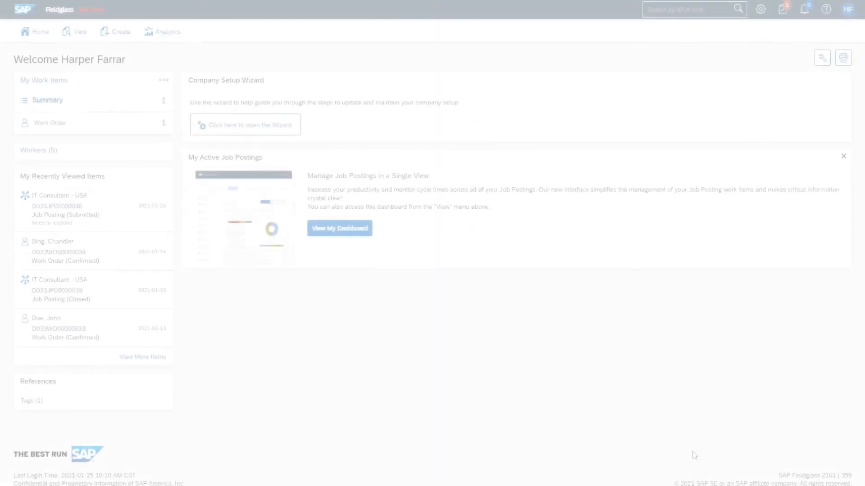
Open the IT Consultant - USA work order awaiting supplier acceptance
mouse_move(128, 125)
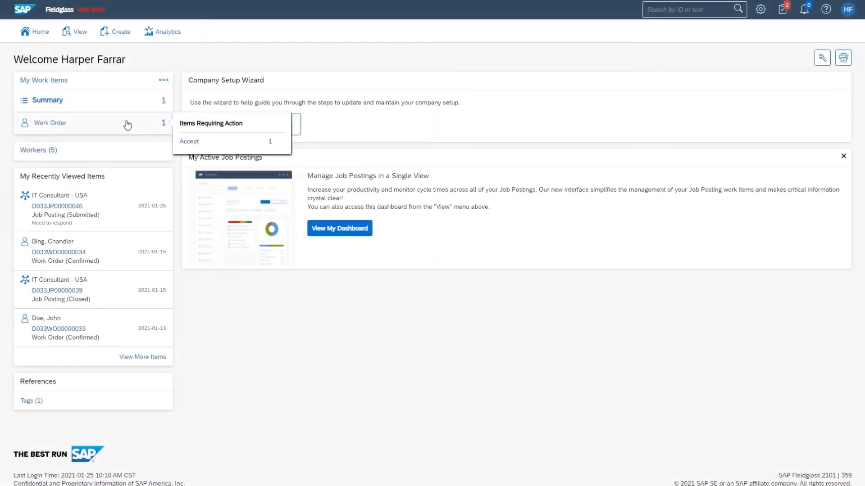
left_click(197, 146)
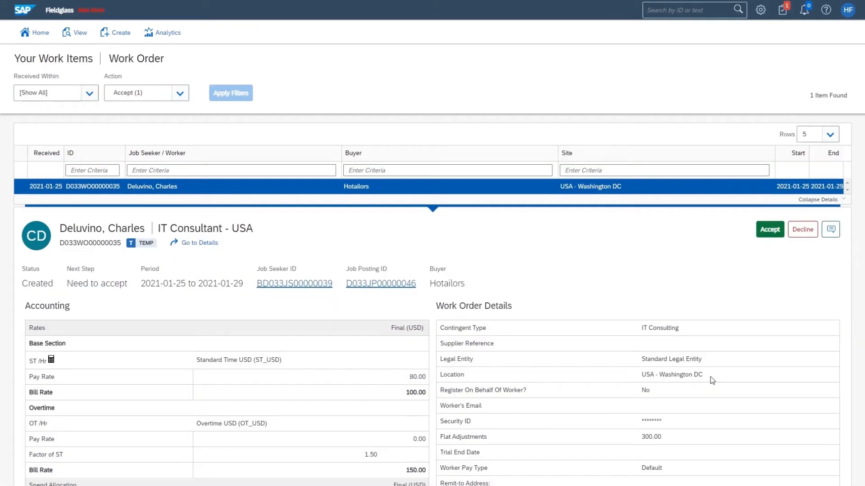
scroll(711, 375, "down", 6)
scroll(712, 375, "up", 6)
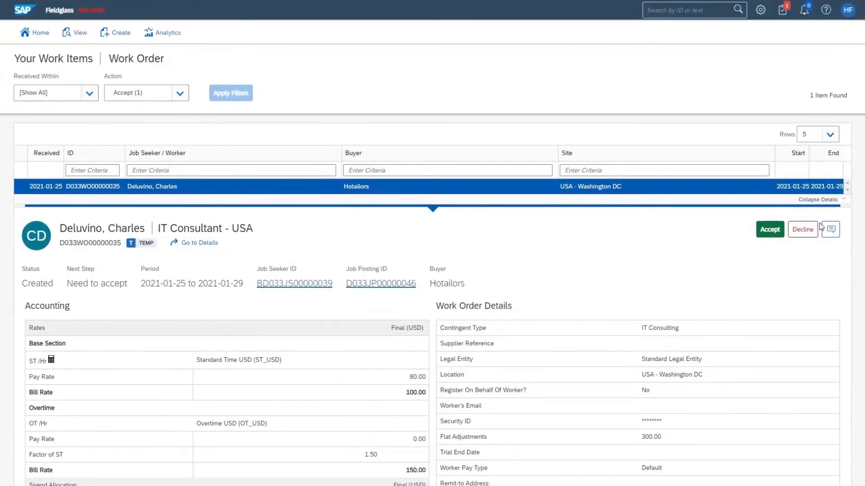
Accept the work order with the worker's personal email, then confirm acceptance on the review page
left_click(770, 229)
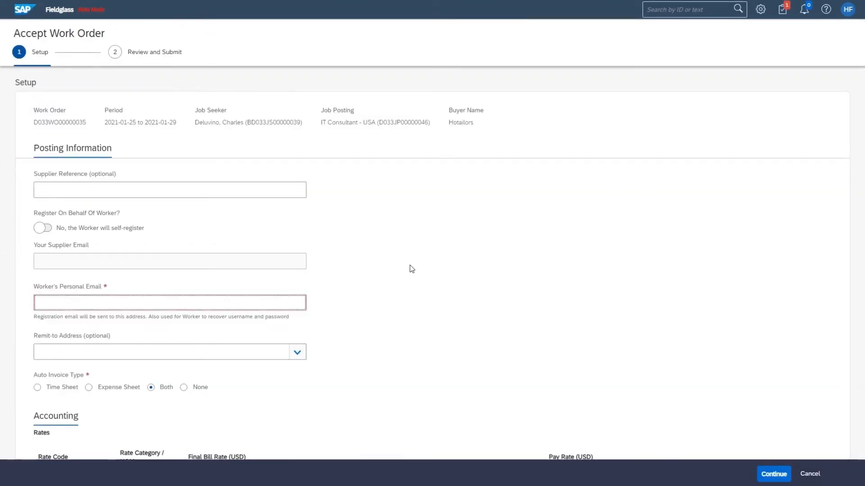
left_click(411, 269)
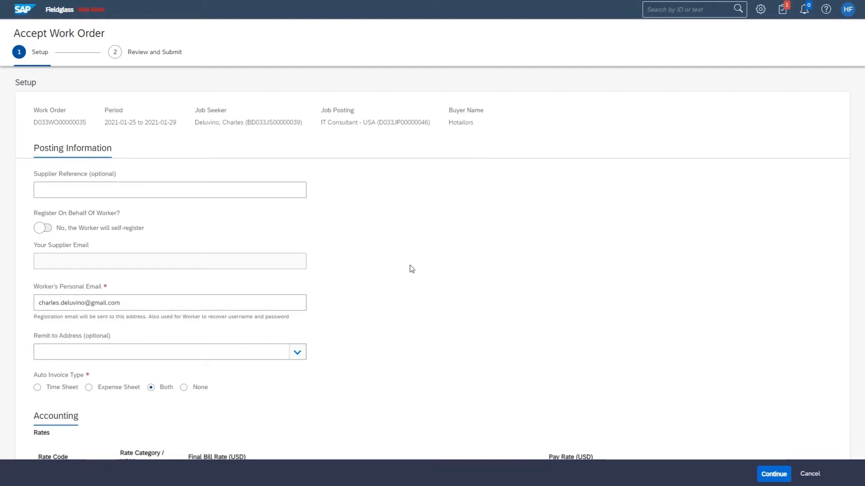
scroll(539, 252, "down", 3)
scroll(539, 252, "down", 1)
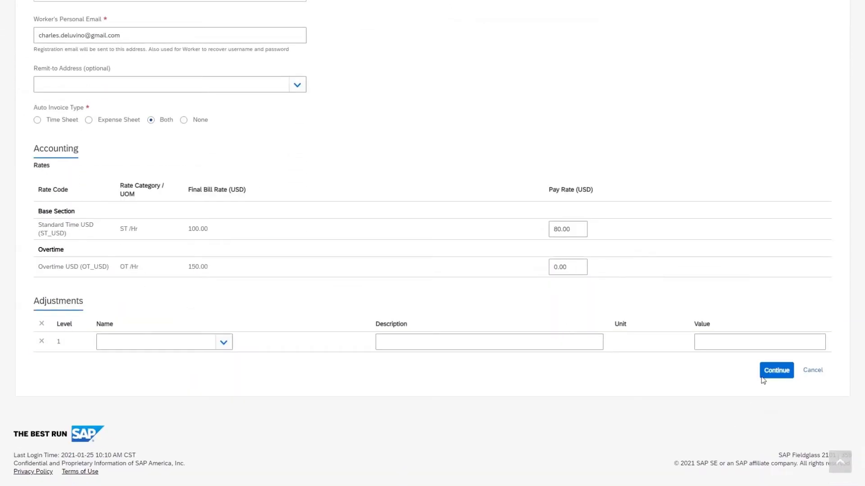
left_click(766, 369)
scroll(700, 275, "down", 5)
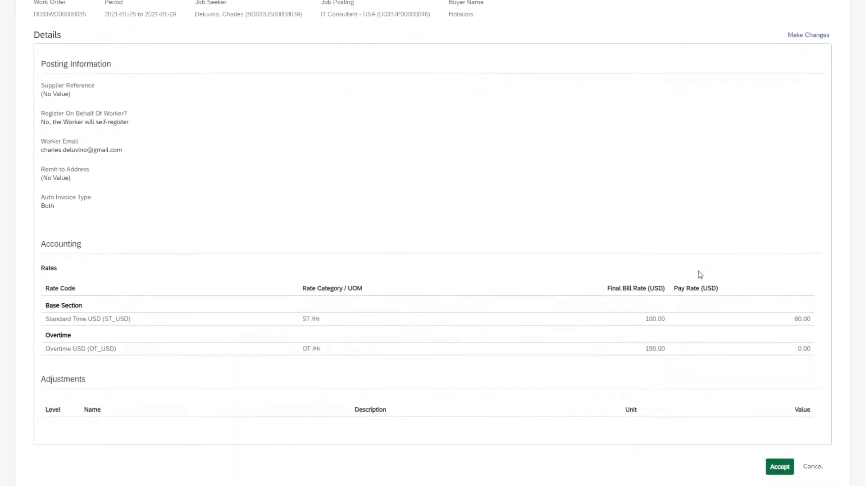
left_click(777, 375)
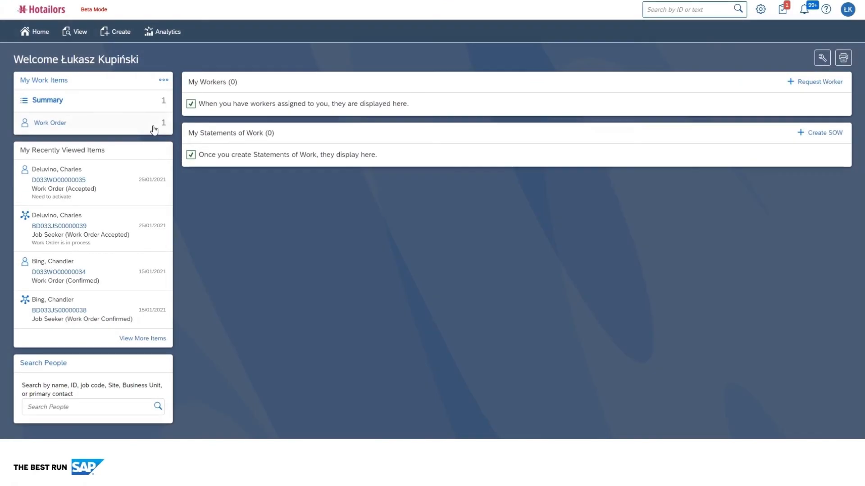
Open the accepted IT Consultant - USA work order and activate it, confirming with OK
mouse_move(155, 128)
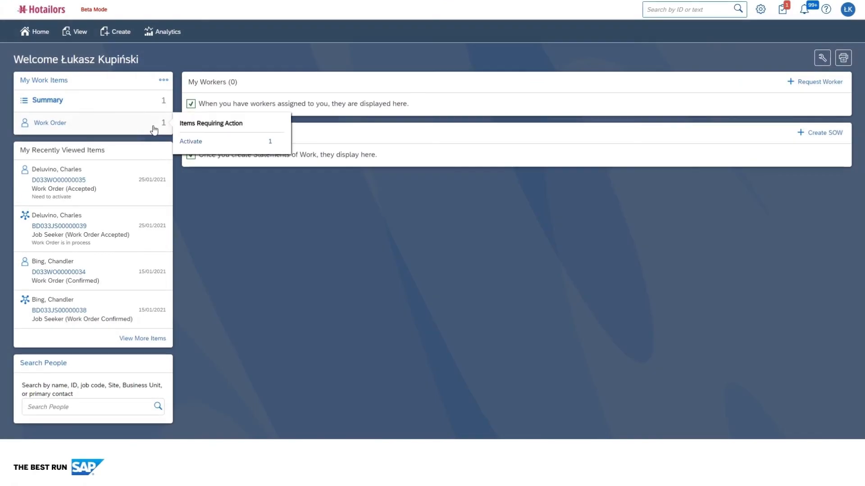
left_click(205, 142)
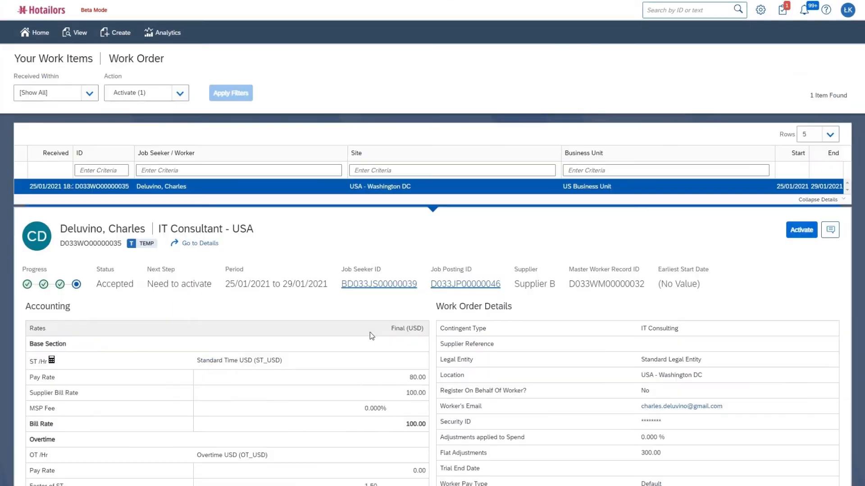
left_click(798, 230)
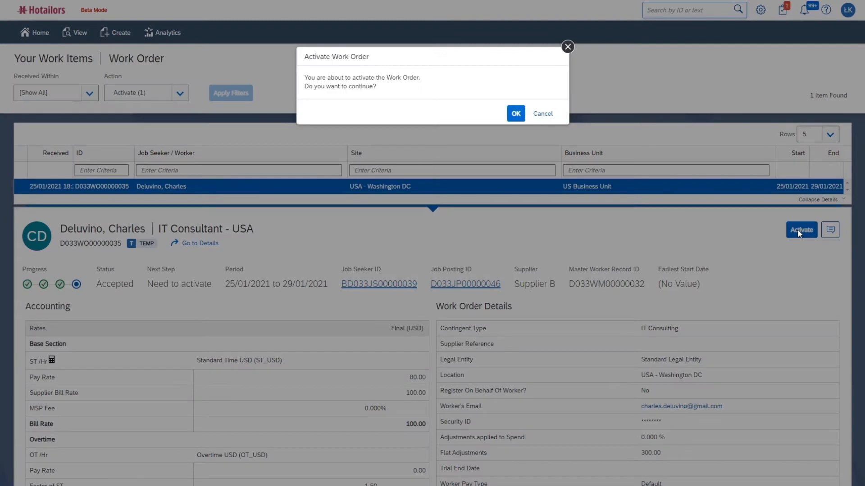
left_click(517, 114)
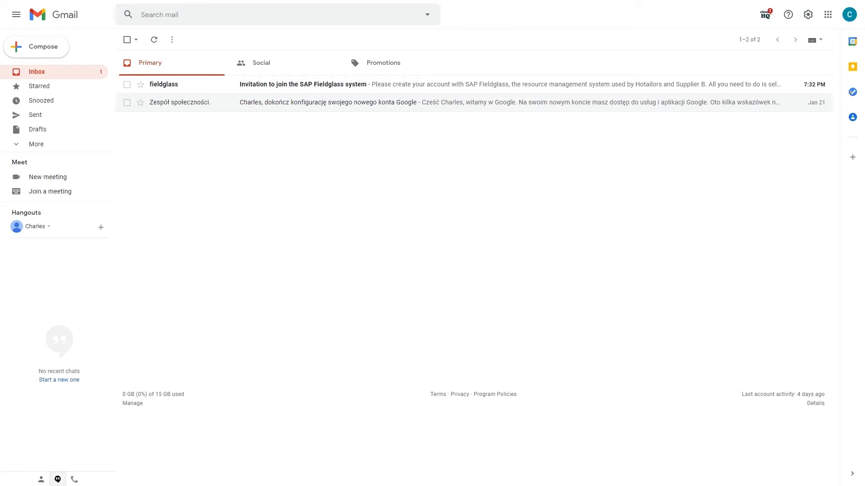
Open the Fieldglass invitation email and follow its Create Your Account link
left_click(505, 85)
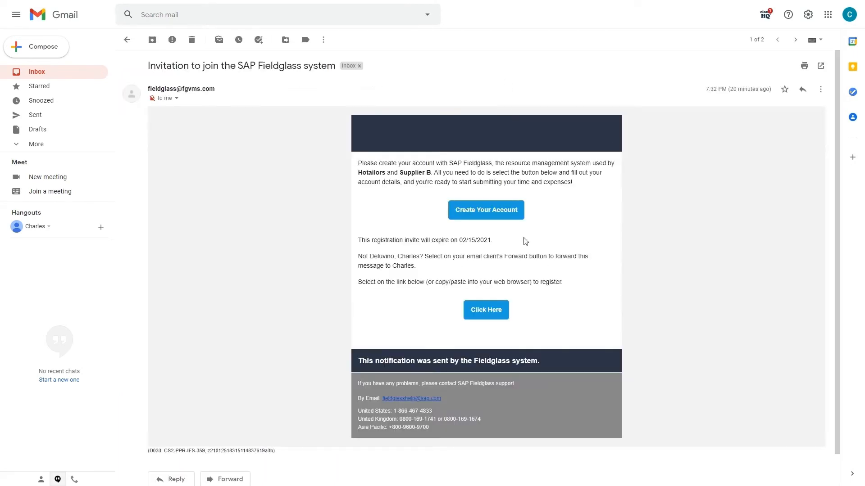
left_click(500, 233)
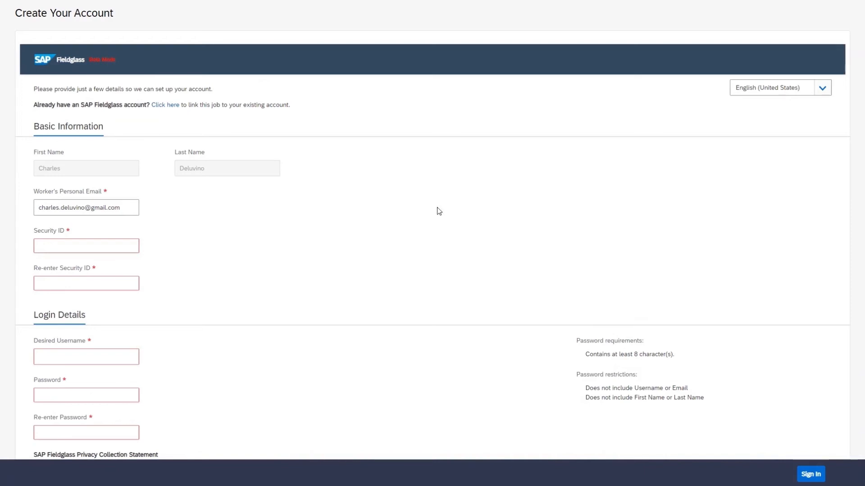
Enter the worker's security ID and re-enter it to confirm
left_click(136, 246)
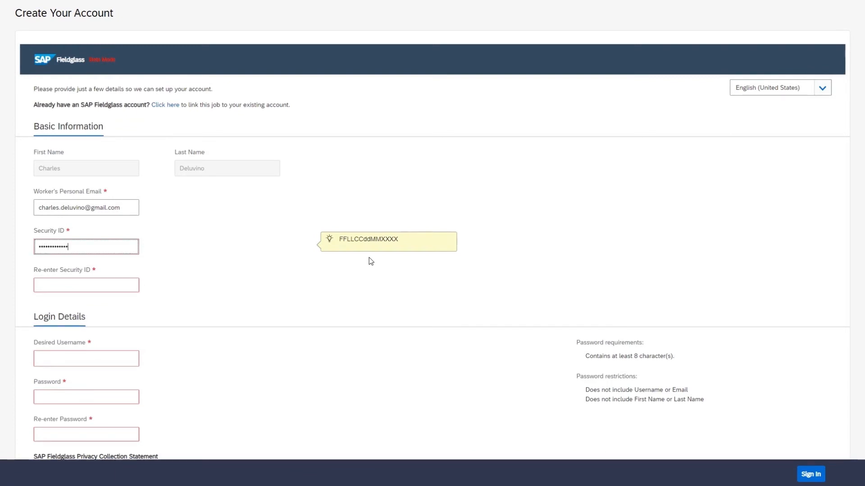
key("Tab")
type("CHDEUS••••••••")
Enter the desired username, then type and re-enter the account password
scroll(315, 268, "down", 2)
left_click(119, 271)
type("charles01")
key("Tab")
type("•")
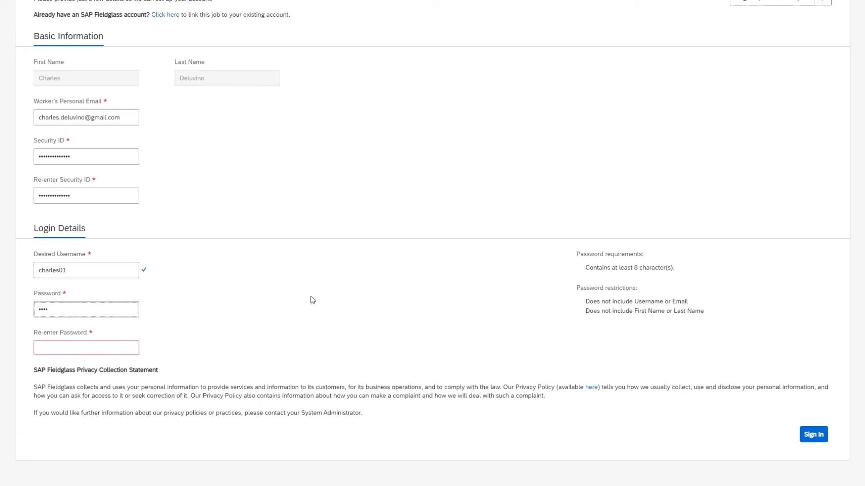
type("•••••••••")
key("Tab")
type("••")
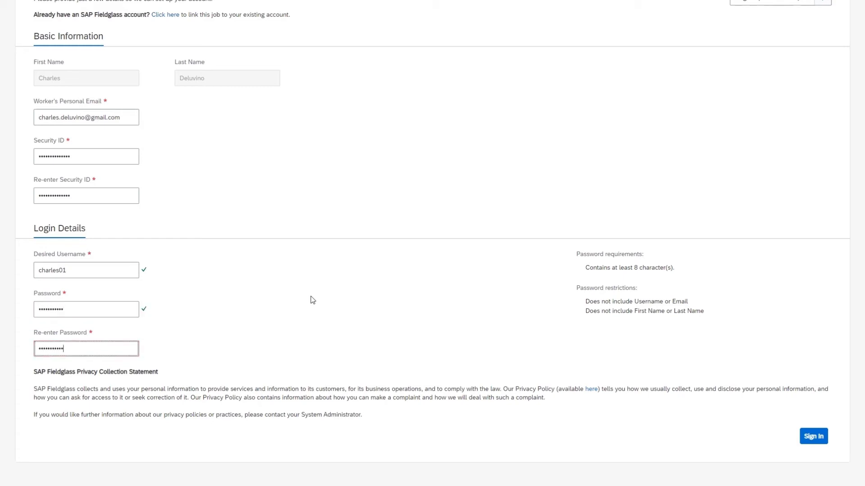
Sign in, paste the preferred email into the confirmation field, save, and keep default locale settings
left_click(814, 439)
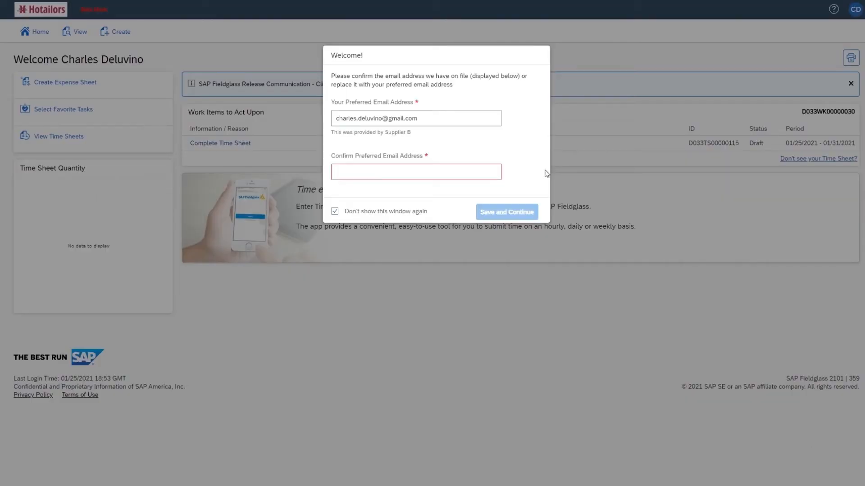
left_click_drag(446, 118, 328, 120)
key("ctrl+c")
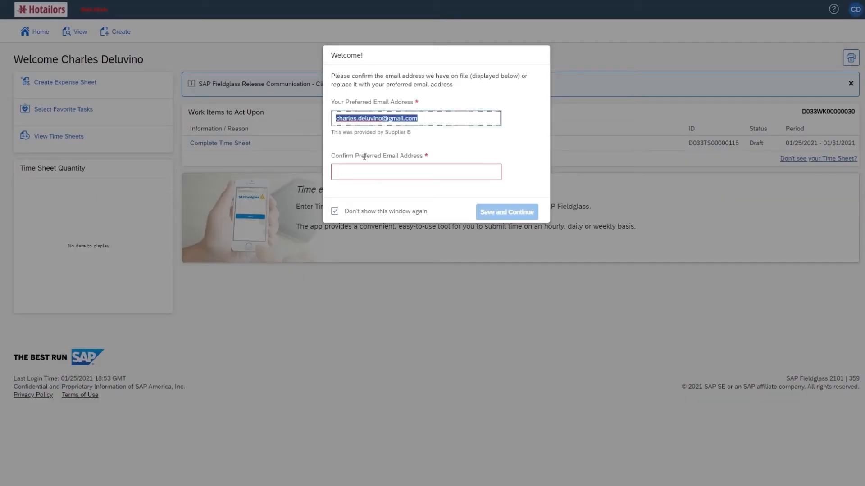
left_click(376, 172)
key("ctrl+v")
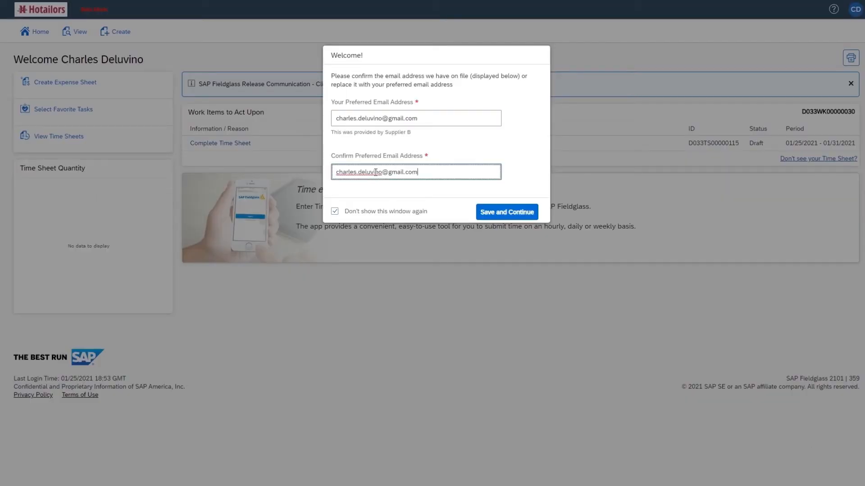
left_click(497, 216)
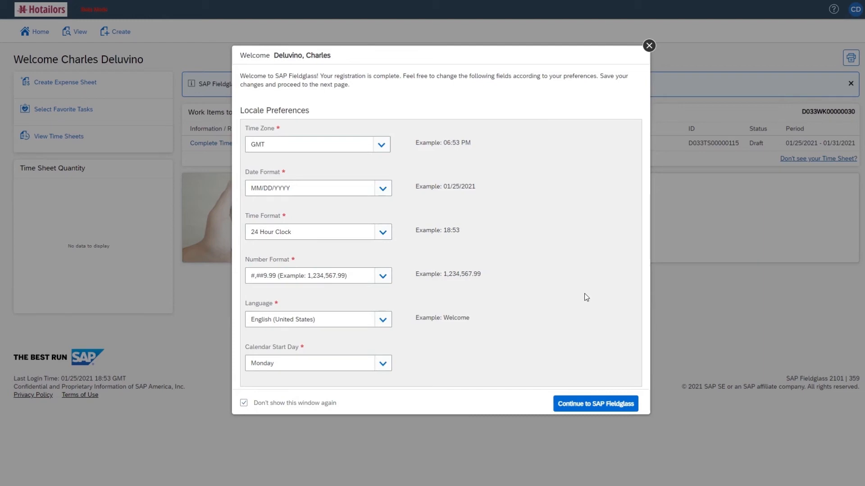
left_click(603, 404)
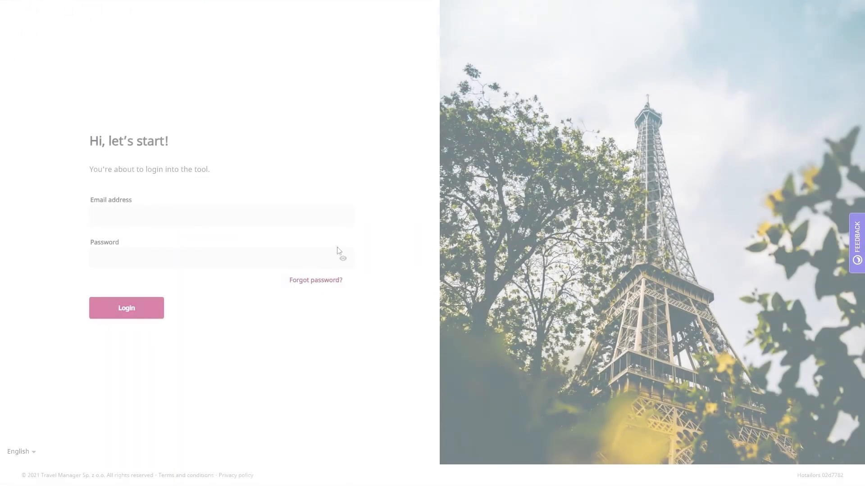
Log in to Hotailors with the saved email and the password
left_click(325, 212)
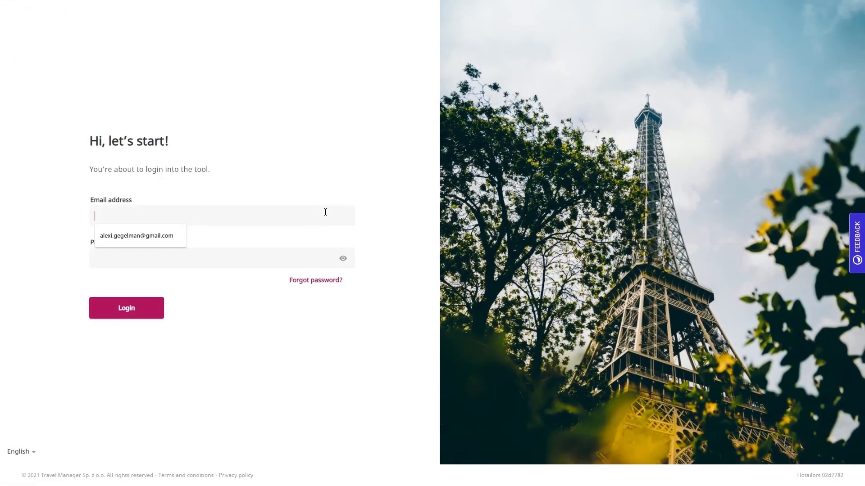
left_click(158, 243)
left_click(160, 253)
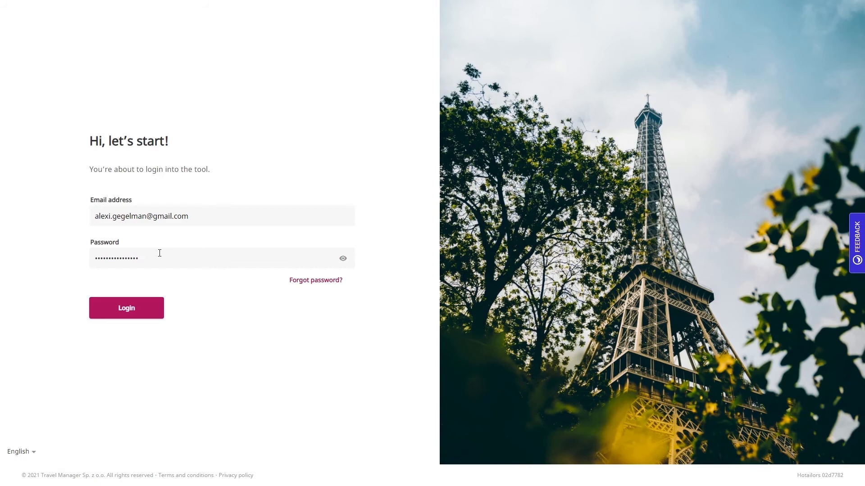
left_click(145, 312)
Check the new traveler's pending activation under Settings > Users
left_click(778, 29)
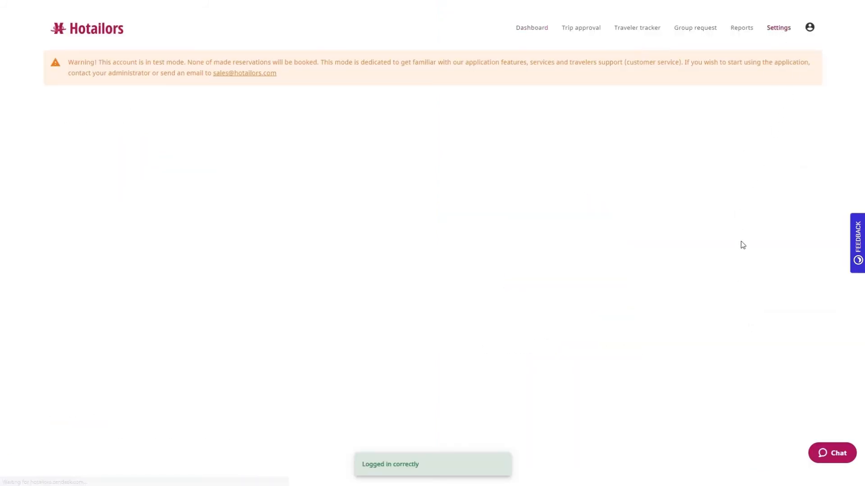
left_click(199, 202)
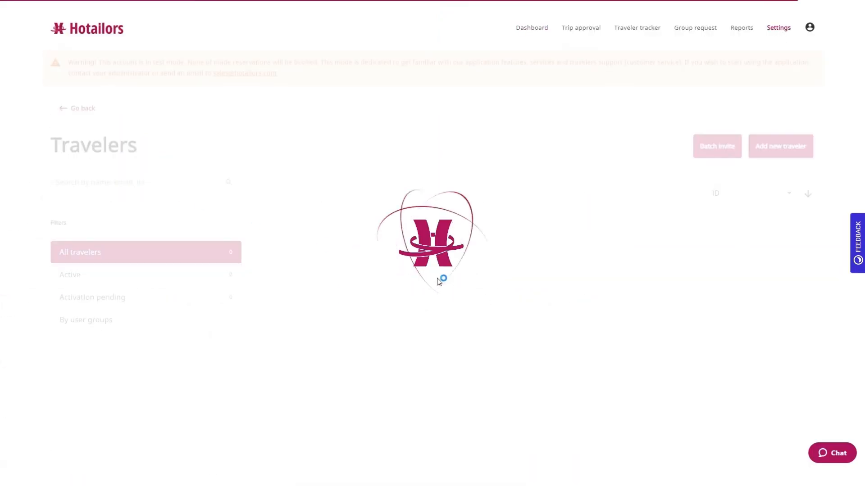
left_click(792, 240)
scroll(791, 242, "down", 2)
scroll(792, 241, "down", 5)
scroll(791, 243, "up", 7)
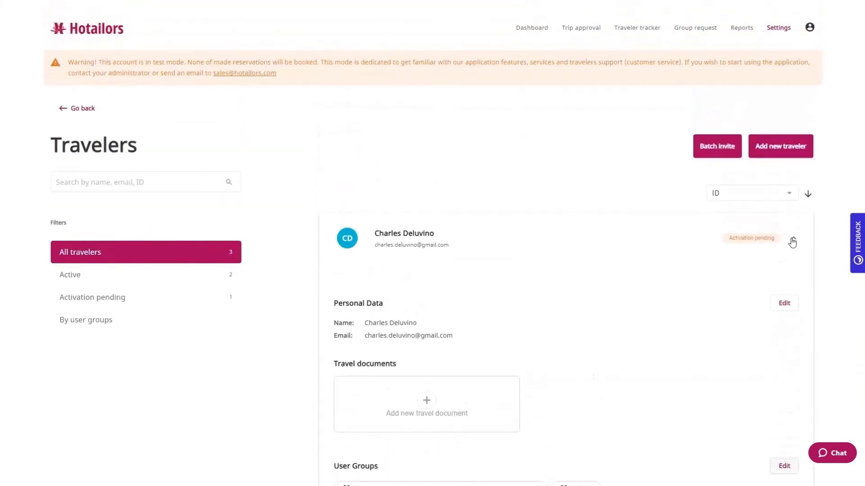
Review the work-order travel policy and its All users group under Travel policies
left_click(779, 32)
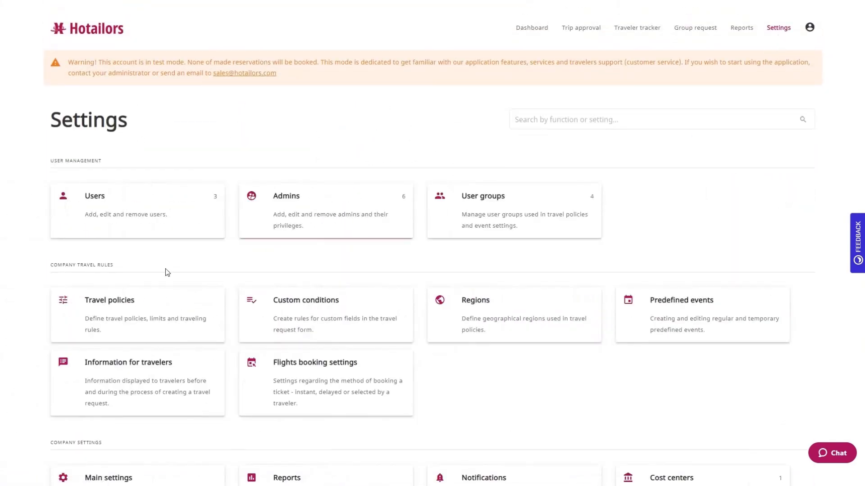
left_click(169, 312)
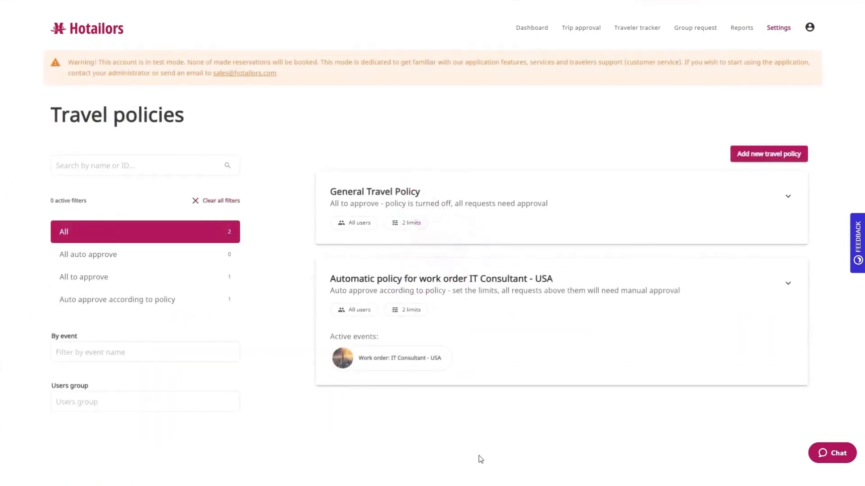
scroll(800, 328, "down", 1)
left_click(789, 241)
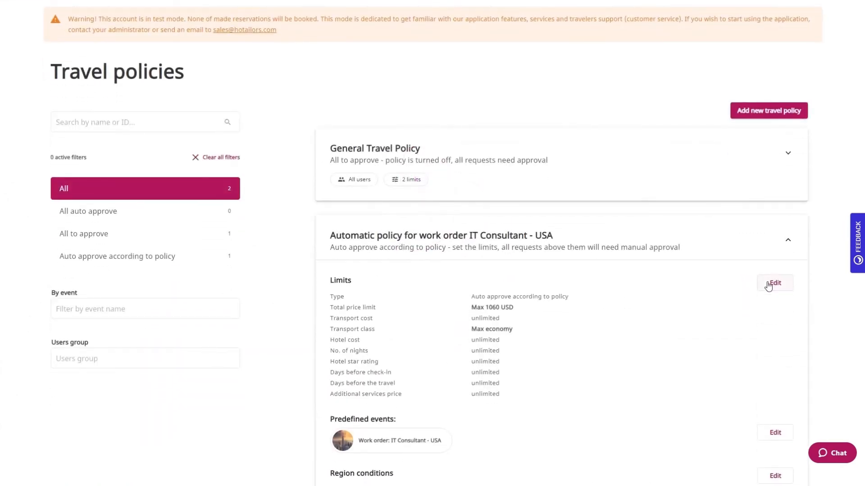
scroll(769, 286, "down", 4)
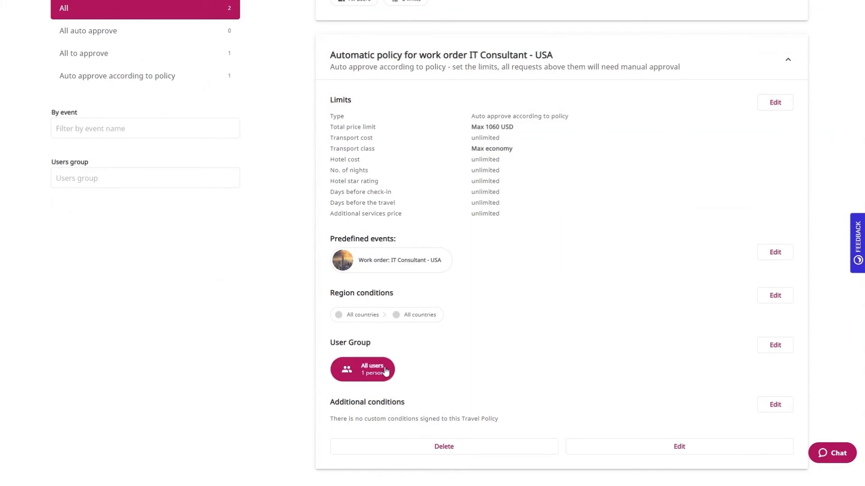
left_click(384, 369)
left_click(384, 369)
scroll(646, 397, "up", 4)
scroll(646, 398, "up", 2)
Inspect the IT Consultant - USA predefined event, then open the Hotailors email's activation link
left_click(782, 36)
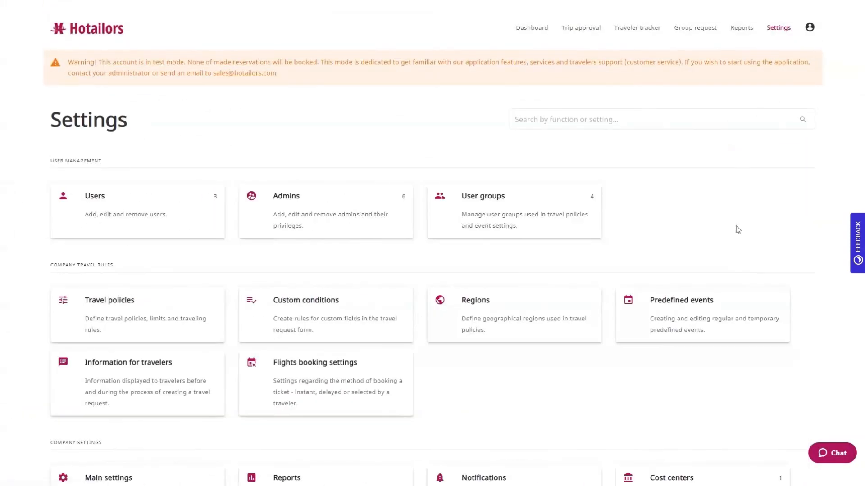
left_click(728, 310)
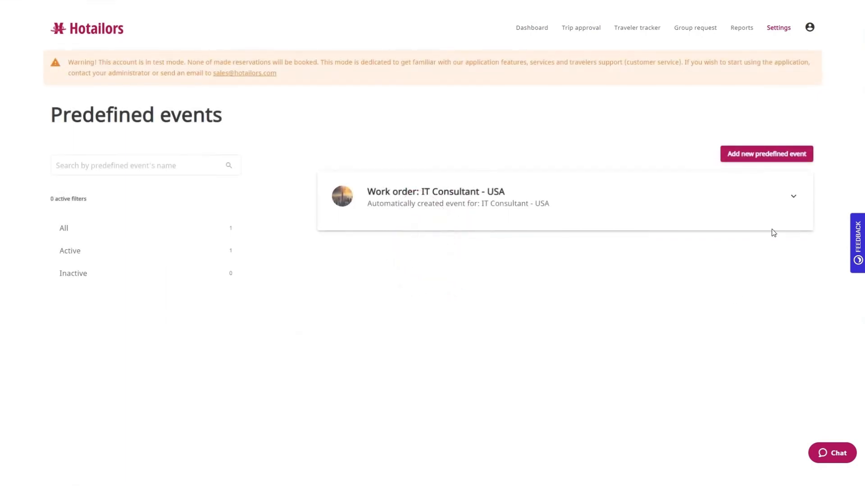
left_click(795, 197)
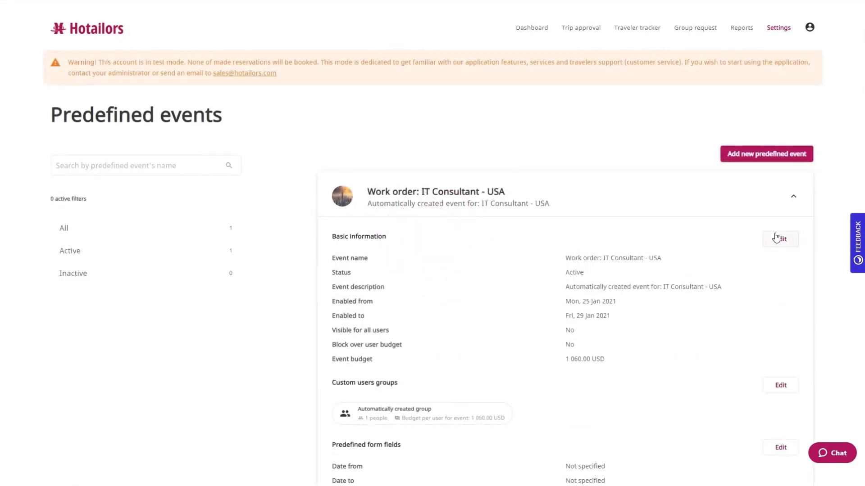
scroll(776, 237, "down", 2)
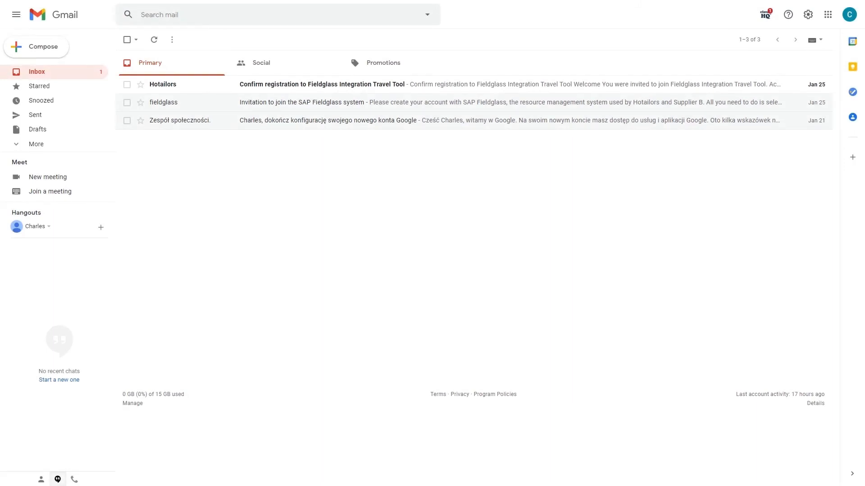
left_click(552, 93)
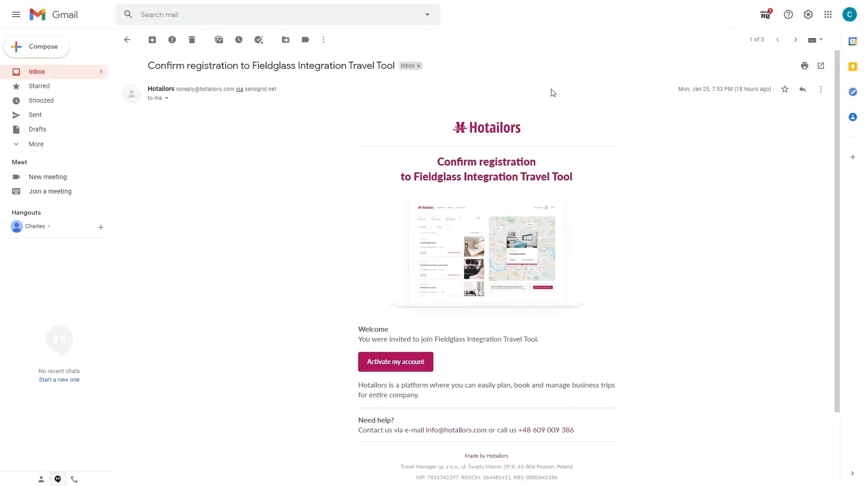
left_click(428, 361)
Set and confirm the new password, accept the privacy policy and traveler regulations, and activate
left_click(437, 219)
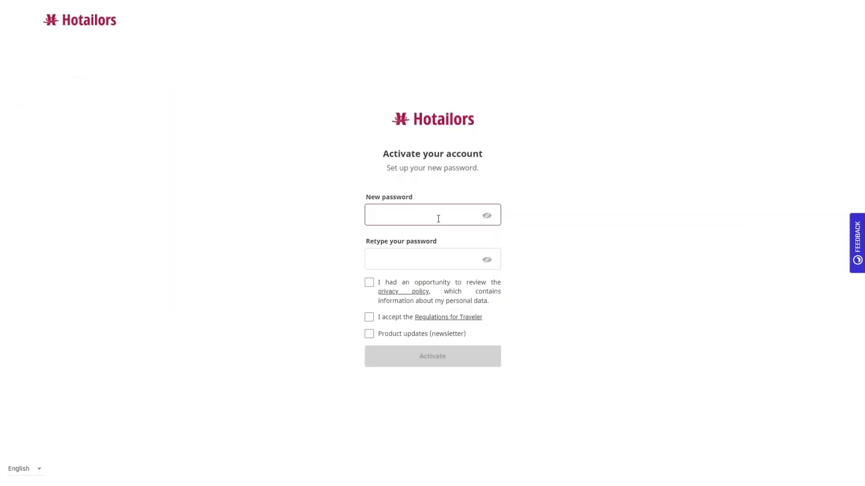
type("•••••••••••")
key("Tab")
left_click(438, 219)
type("•")
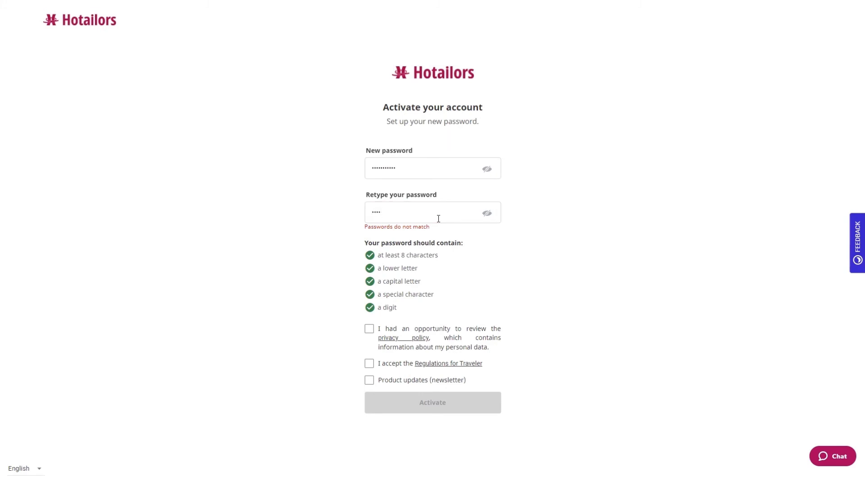
type("••••••••••")
left_click(369, 326)
left_click(369, 361)
left_click(448, 401)
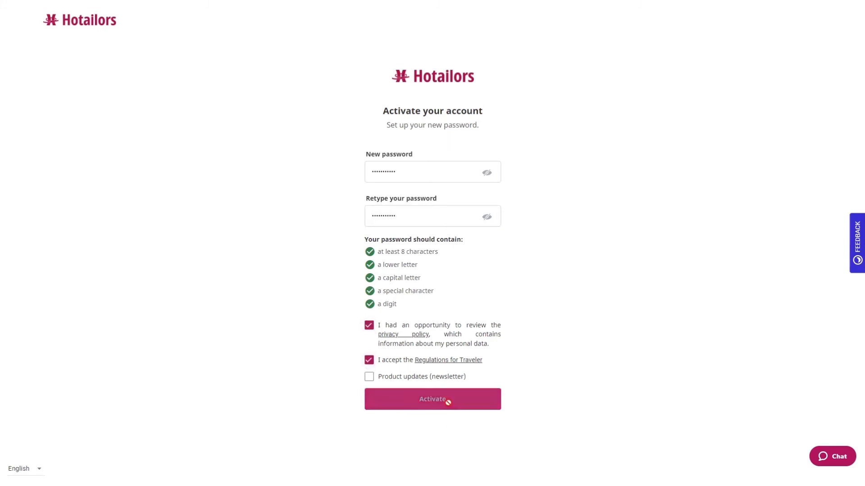
Log in to Hotailors with the saved email and the new password
left_click(479, 216)
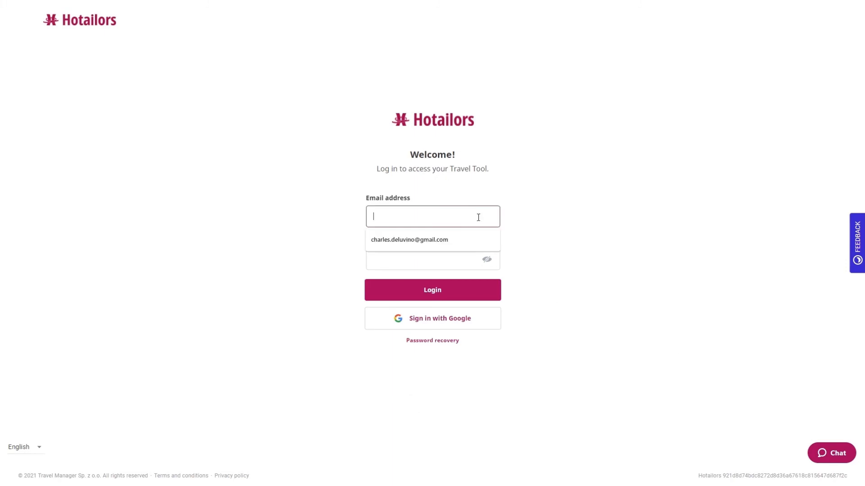
left_click(469, 240)
left_click(454, 259)
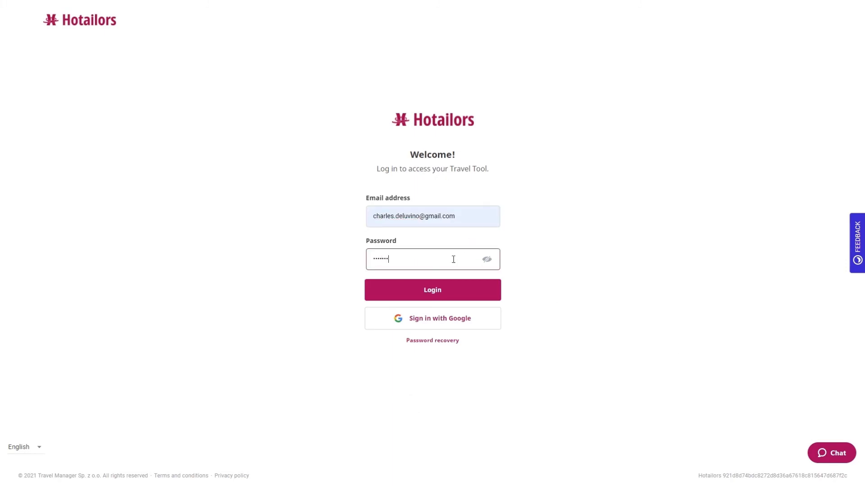
key("Return")
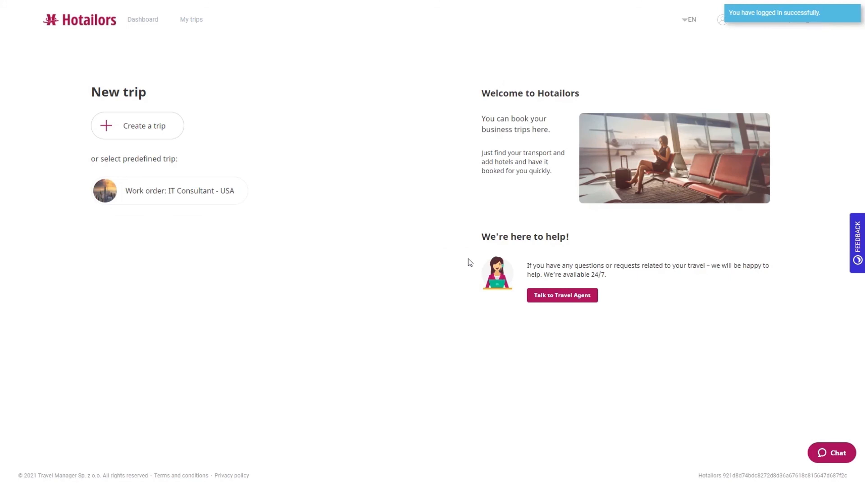
Start a 'Business meeting' trip from the Work order: IT Consultant - USA event and begin entering its destination
left_click(215, 192)
left_click(266, 228)
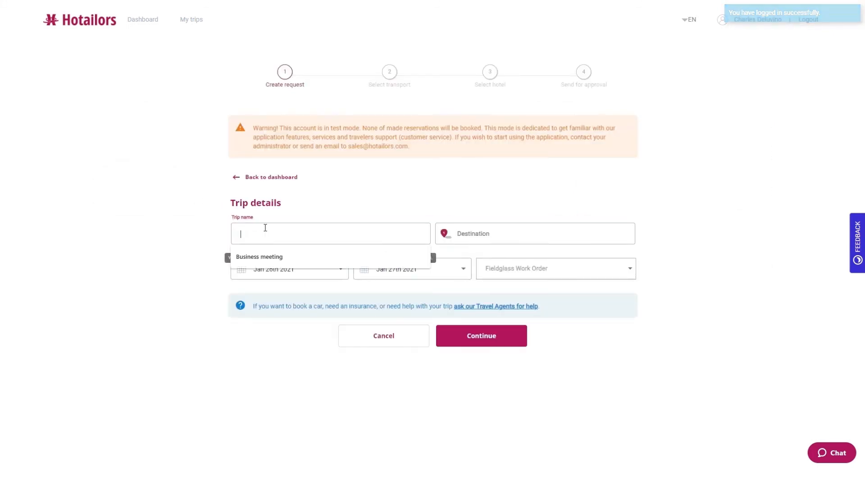
left_click(275, 256)
left_click(523, 229)
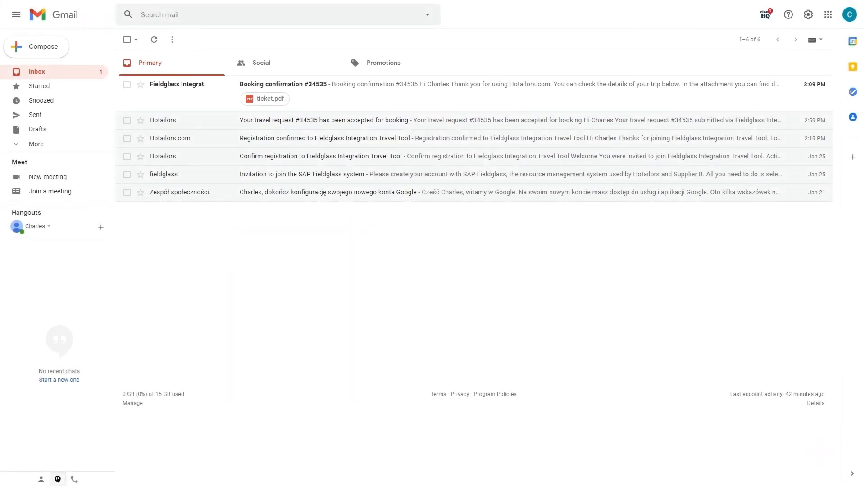
Open the booking confirmation email for the 349.29 USD trip and follow its link to the request
left_click(437, 106)
scroll(667, 196, "down", 2)
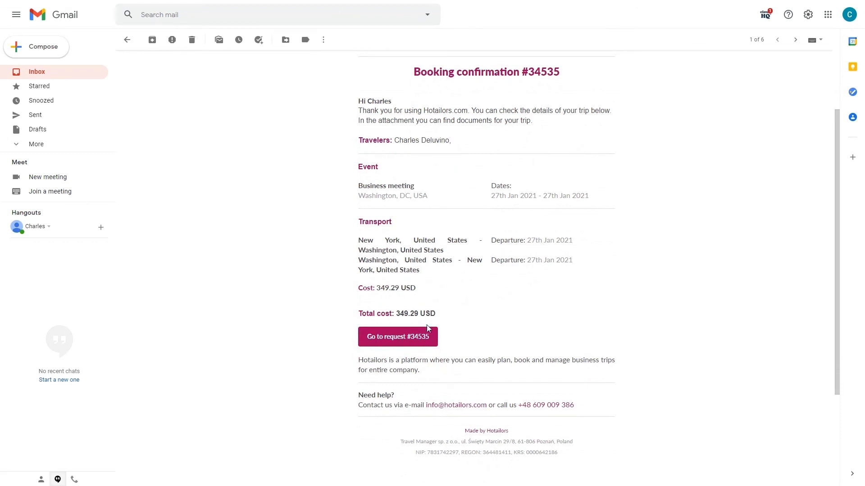
left_click(398, 337)
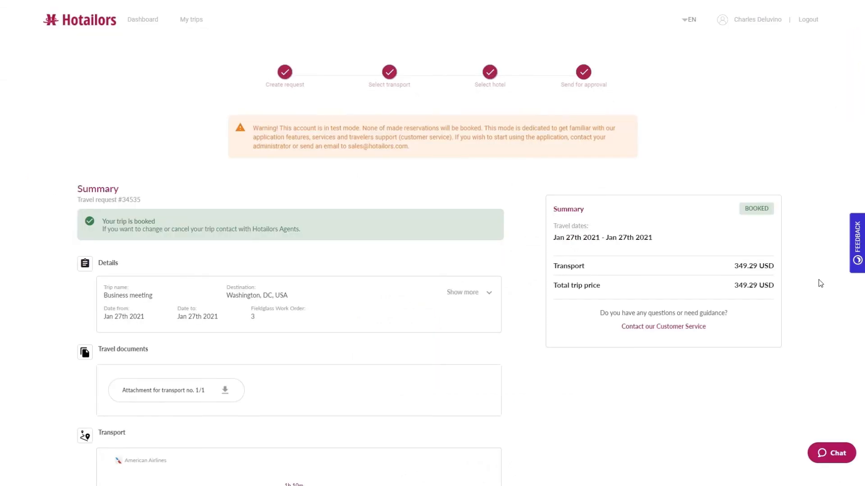
scroll(818, 280, "down", 5)
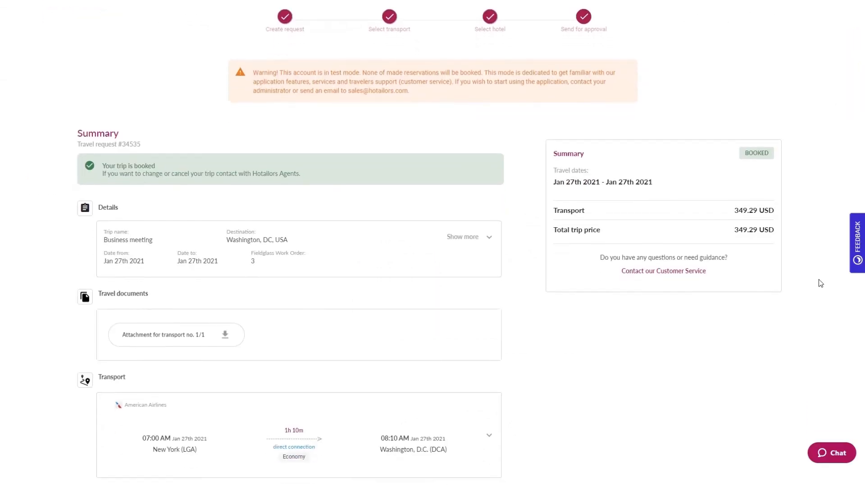
Scroll the booked trip summary and expand the outbound flight's details
scroll(818, 280, "down", 3)
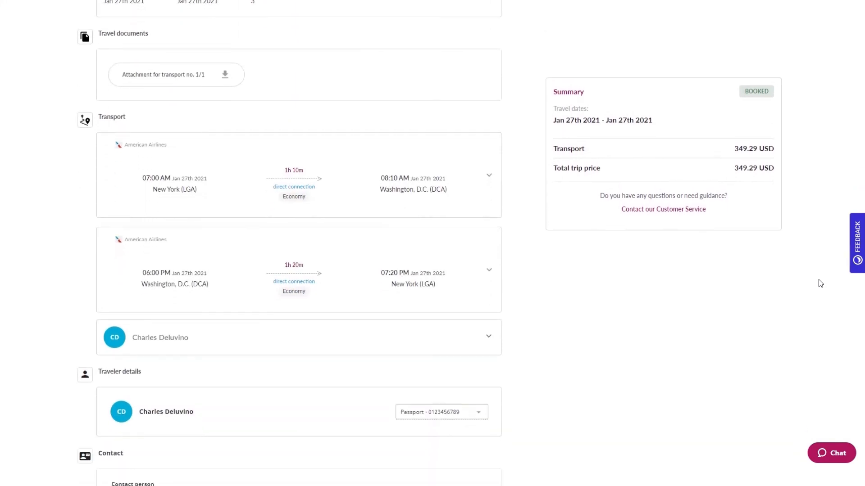
left_click(490, 178)
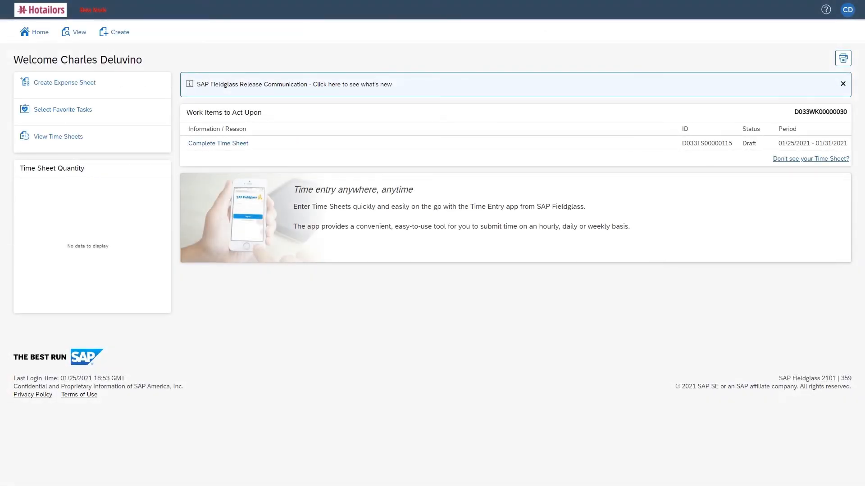
Open approved expense sheet D033ES00000101 for 349.29 USD airfare from the Expense Sheets list
left_click(75, 32)
left_click(200, 86)
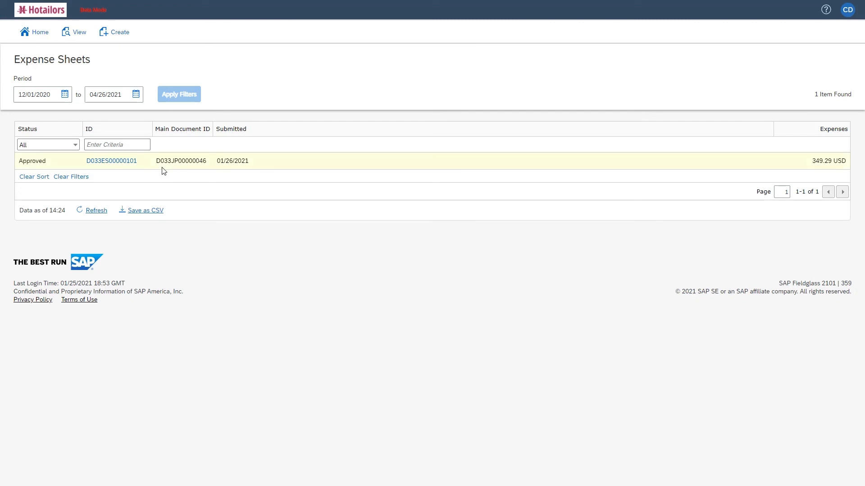
left_click(125, 165)
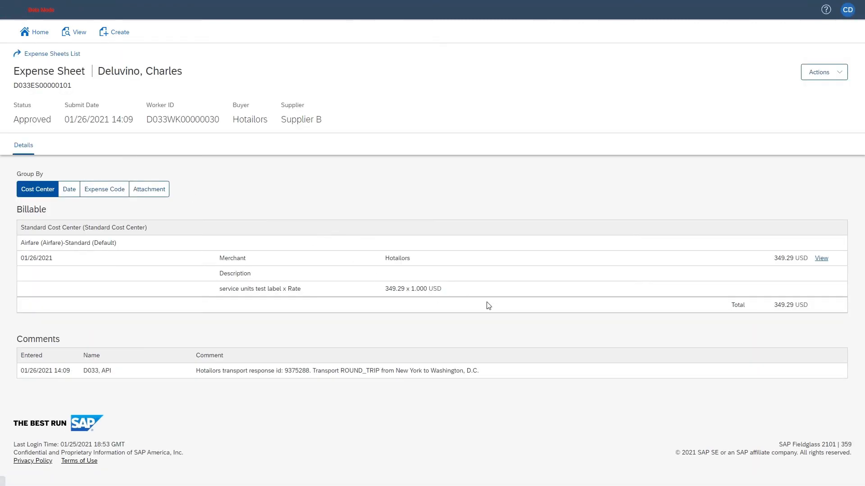